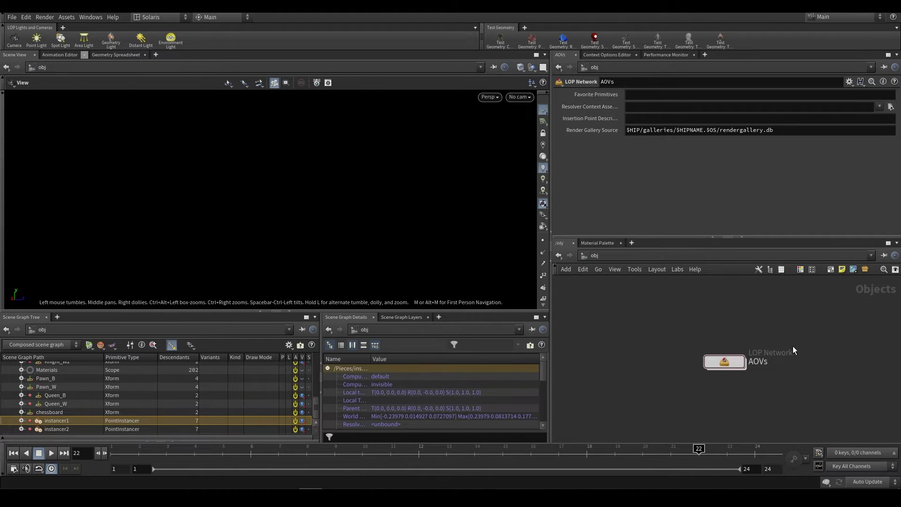
Enter the AOVs network and orbit the view around the chessboard
double_click(724, 362)
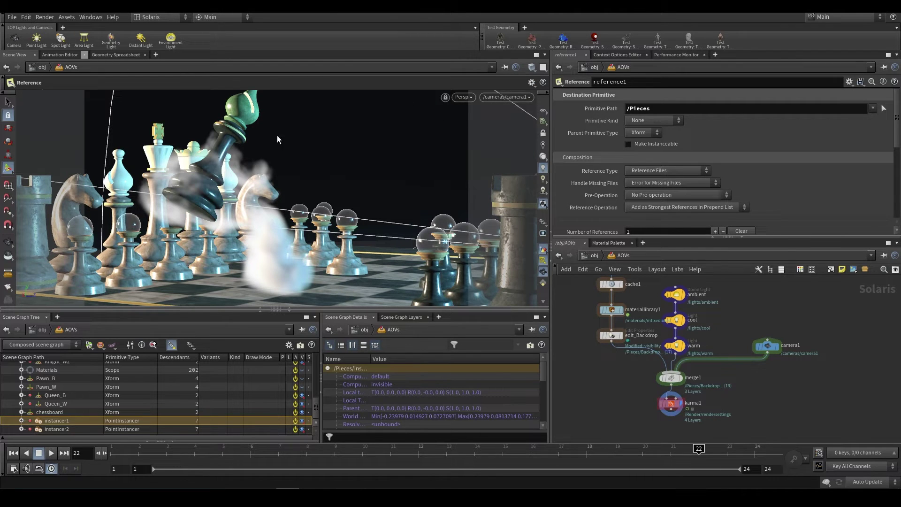
click(8, 242)
drag(367, 184, 282, 138)
scroll(350, 114, up, 8)
Look through /cameras/camera1 and select the camera1 node to show its parameters
click(521, 98)
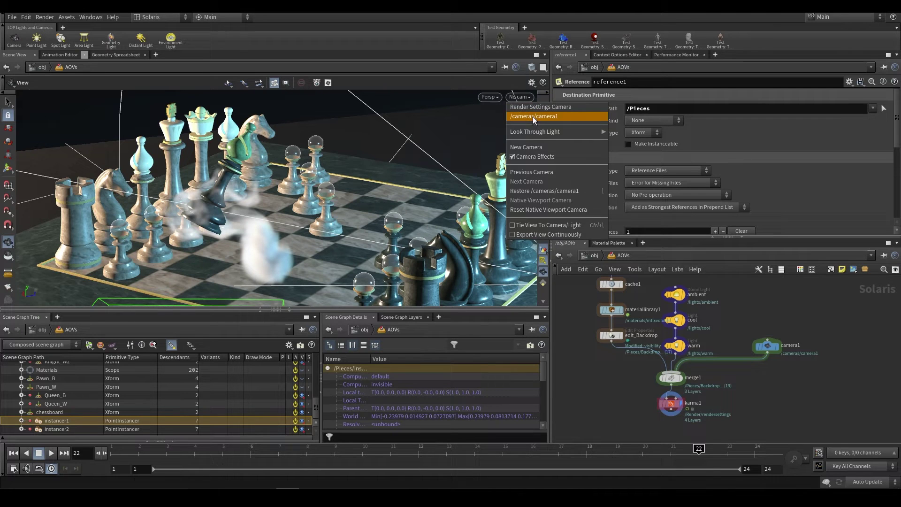
click(534, 120)
click(520, 97)
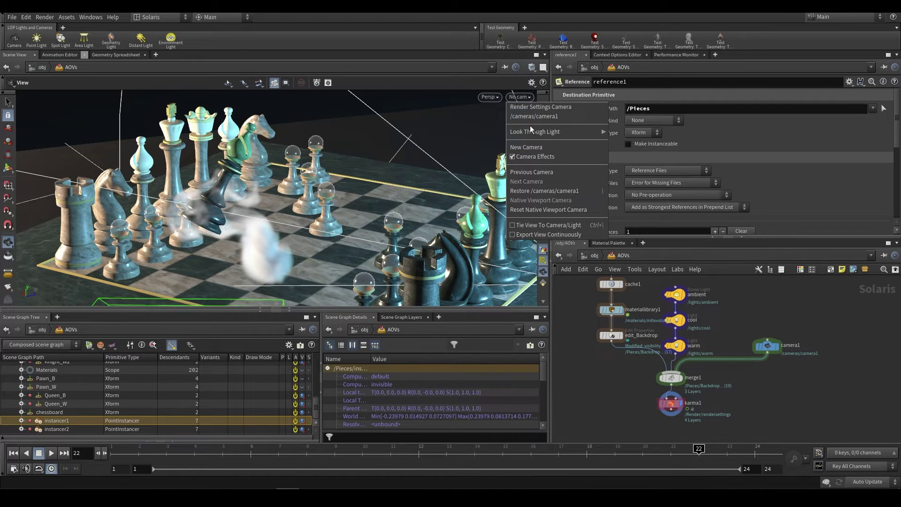
click(522, 117)
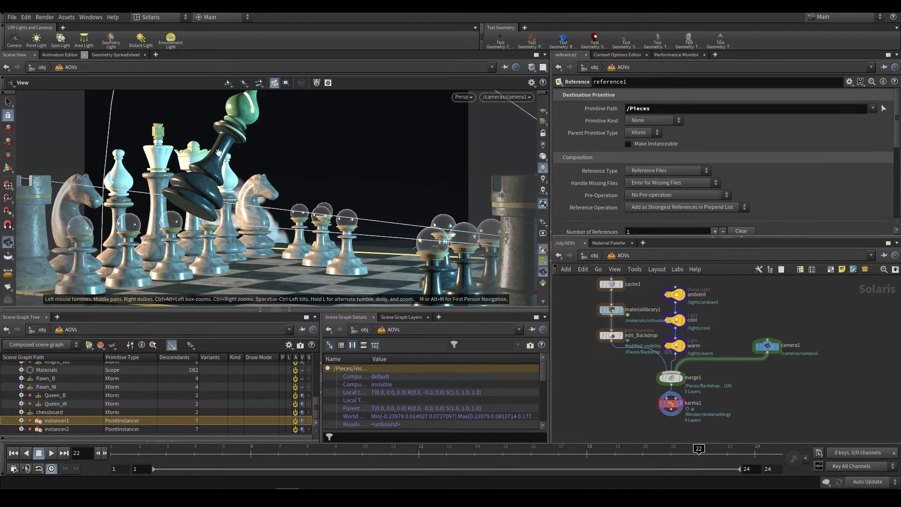
click(767, 347)
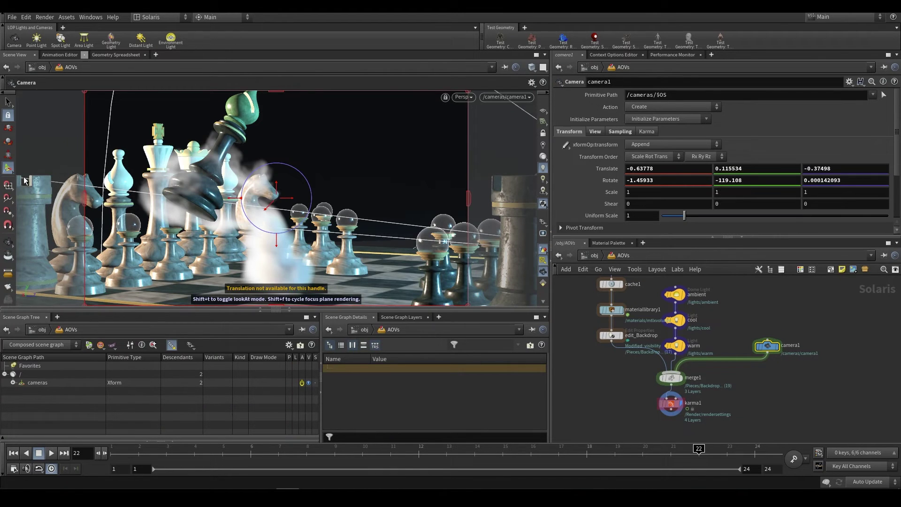
Select the karma1 render node and save the scene with Ctrl+S
click(193, 167)
key(ctrl+s)
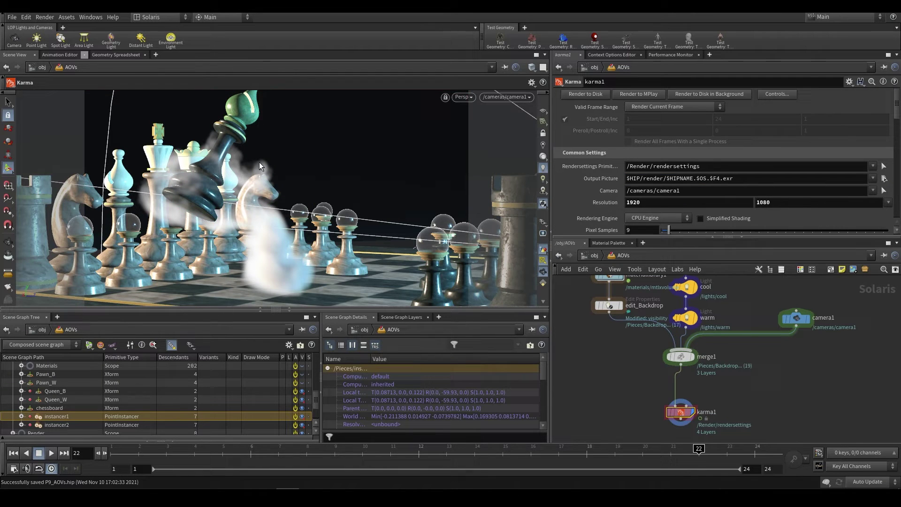
scroll(594, 206, down, 5)
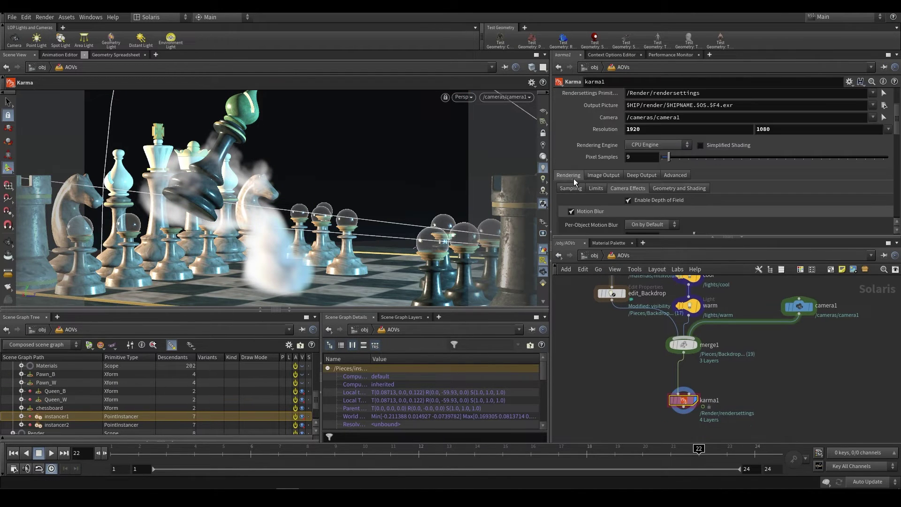
scroll(571, 168, down, 2)
Bring up karma1's Image Output settings and scroll to the Component Level Output AOVs
click(601, 151)
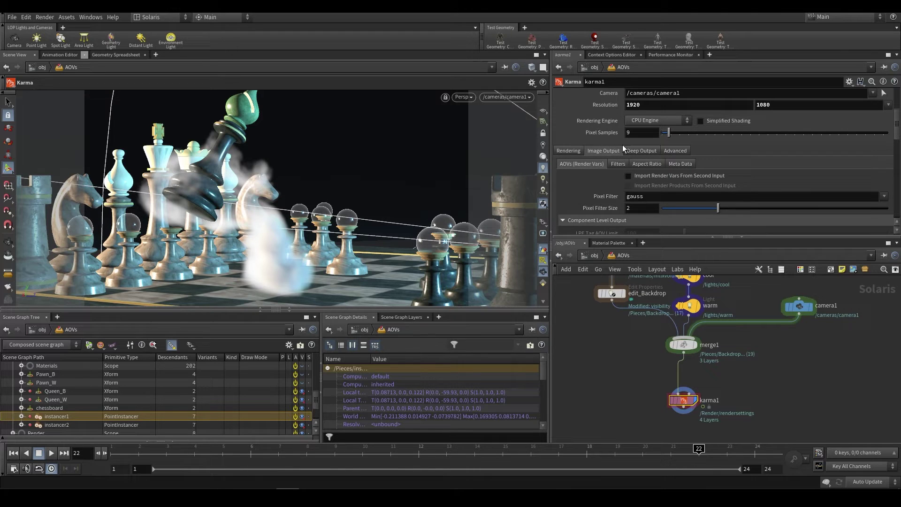
scroll(608, 175, down, 2)
scroll(605, 165, up, 2)
scroll(581, 177, down, 3)
scroll(580, 150, up, 1)
scroll(578, 131, down, 1)
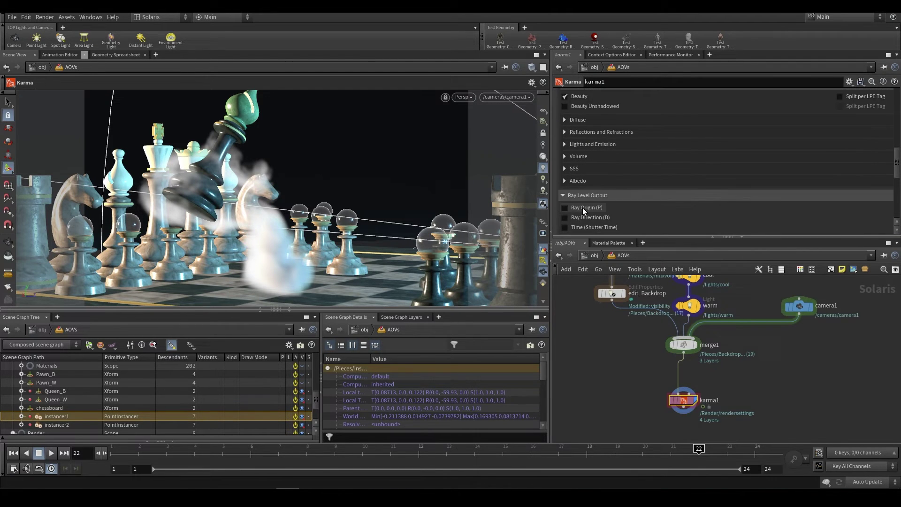
scroll(568, 120, down, 1)
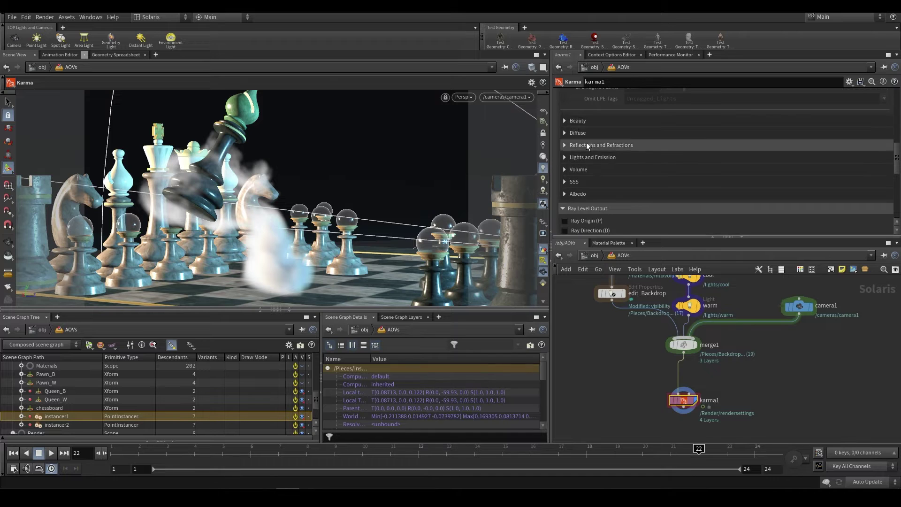
scroll(582, 184, down, 1)
scroll(590, 182, down, 2)
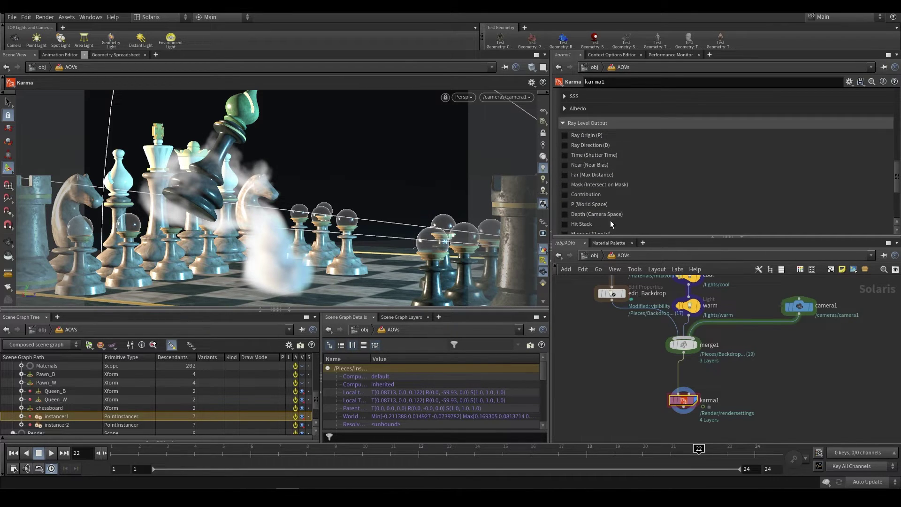
scroll(612, 224, down, 3)
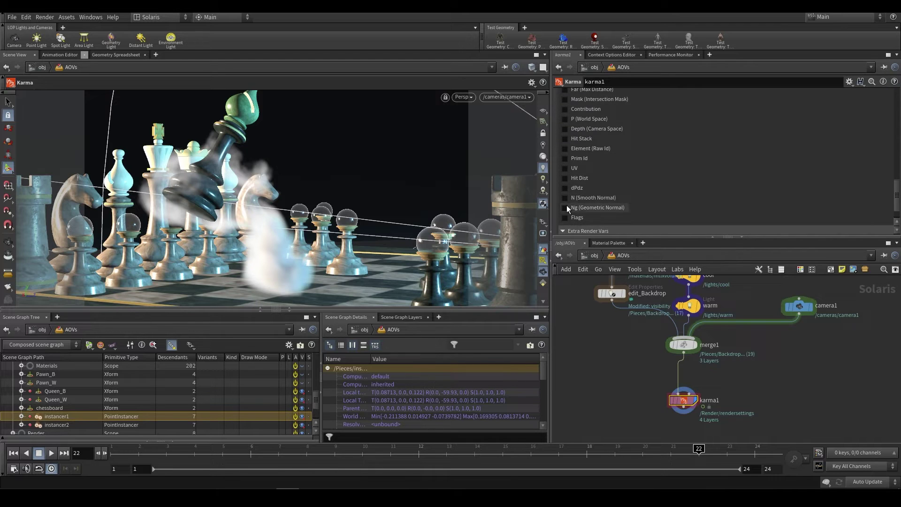
scroll(567, 206, up, 6)
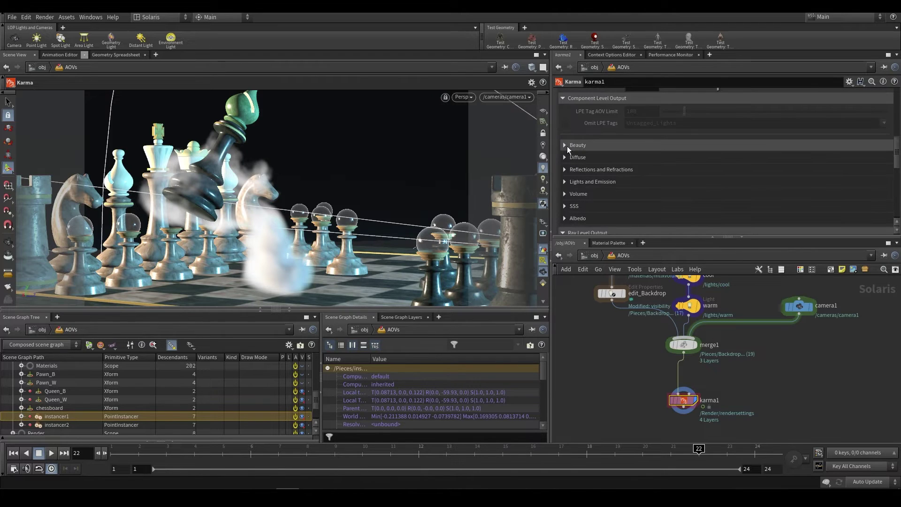
Expand the Beauty AOV group under Component Level Output
click(563, 145)
scroll(641, 155, down, 1)
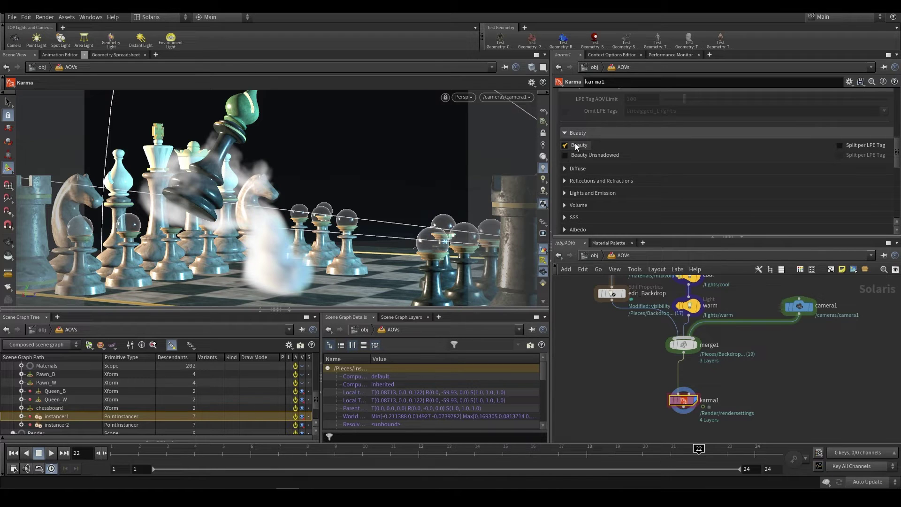
scroll(582, 168, down, 2)
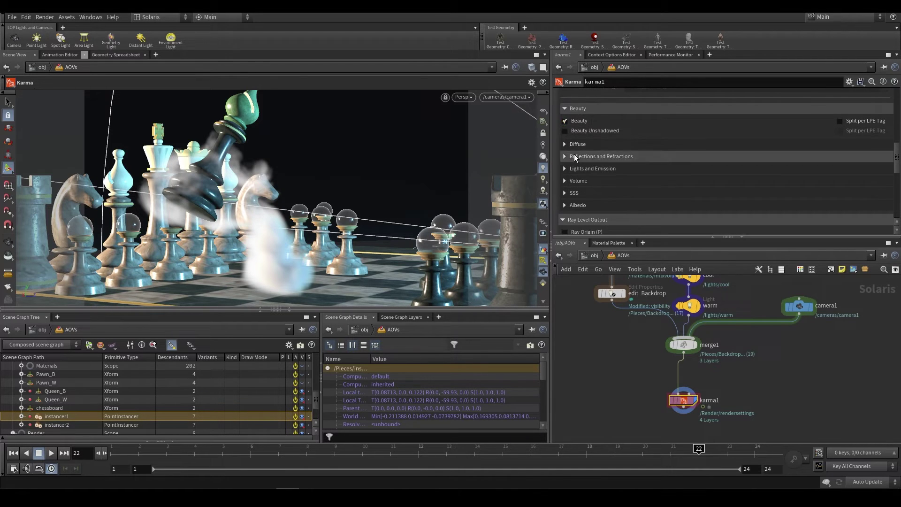
scroll(604, 168, up, 10)
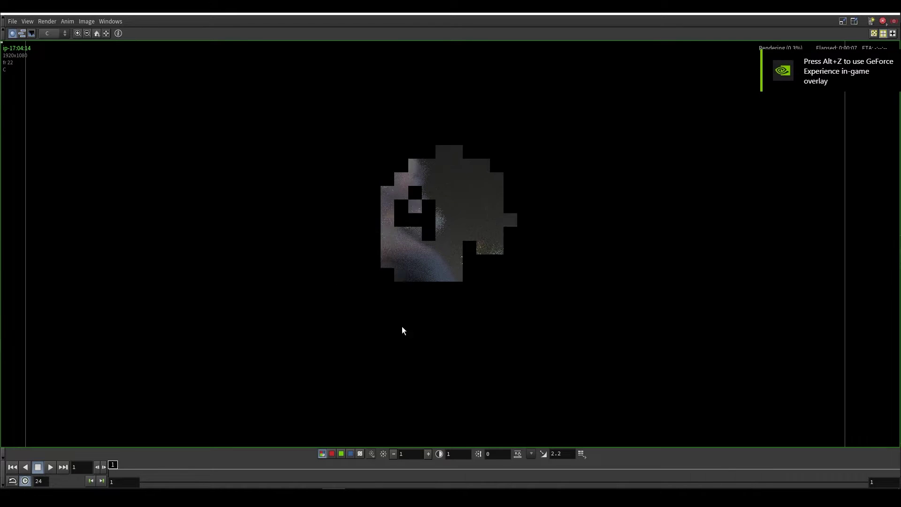
Check MPlay's image plane list, confirming the render contains only the C plane
click(56, 35)
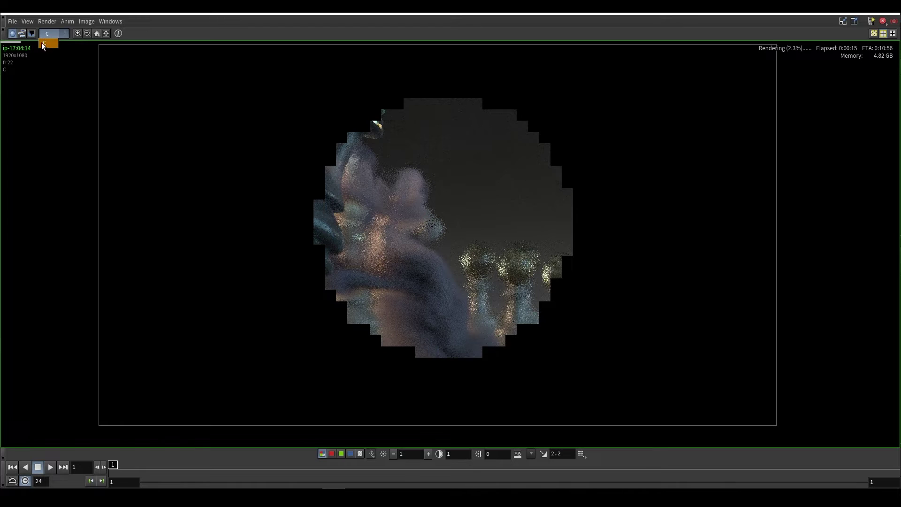
click(45, 44)
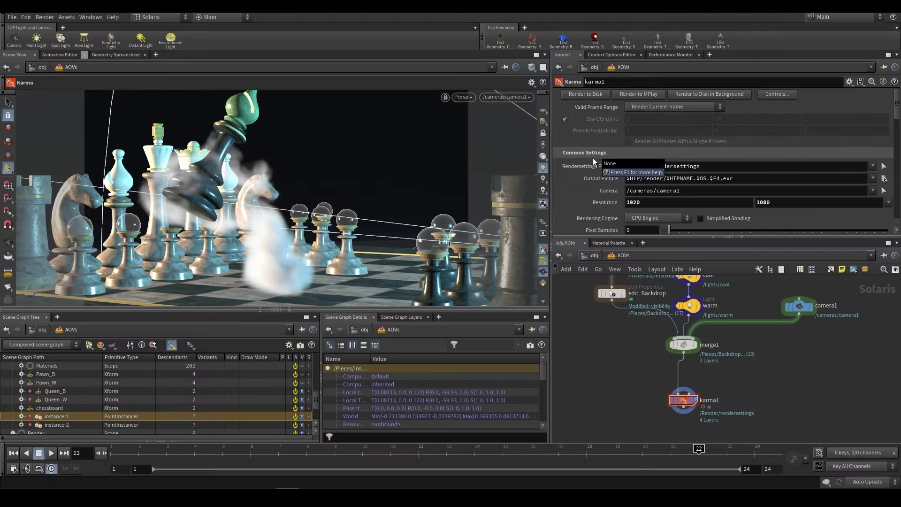
scroll(582, 180, down, 10)
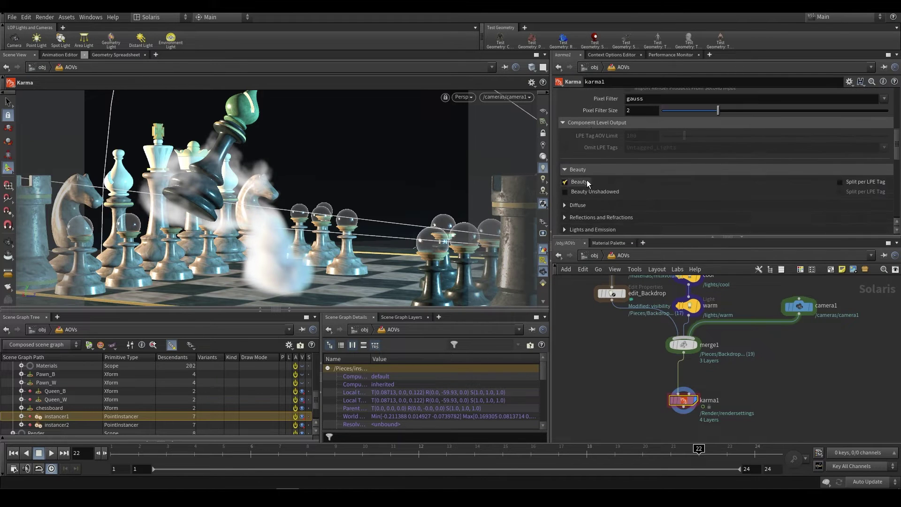
Enable the Combined Diffuse and Combined Glossy Reflection AOVs in their expanded groups
click(578, 156)
scroll(582, 150, down, 2)
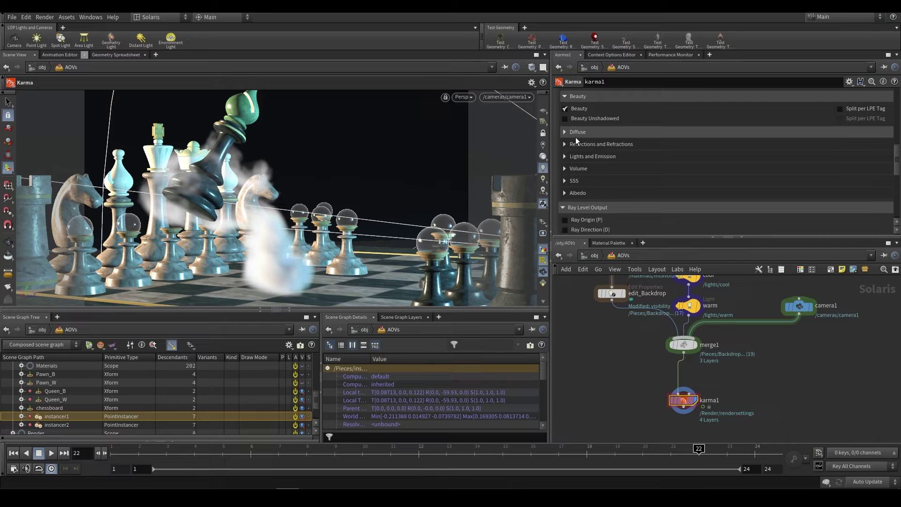
click(566, 145)
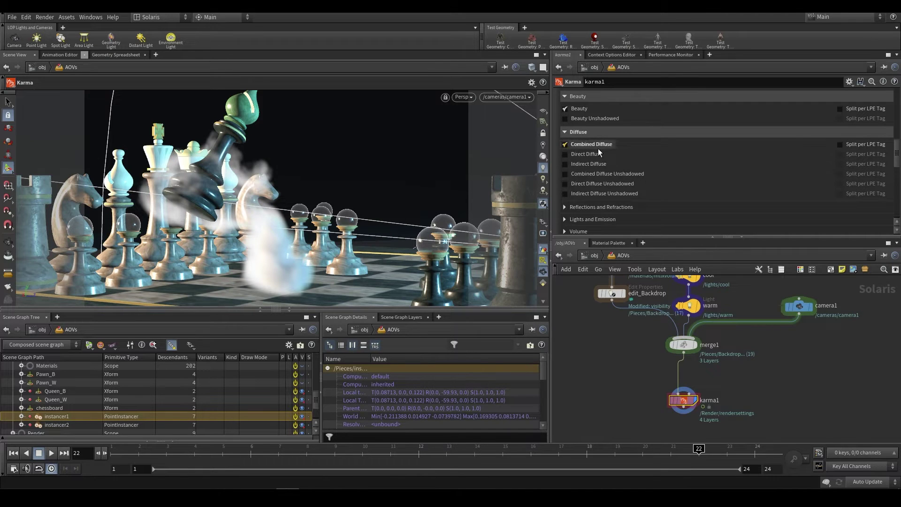
scroll(591, 157, down, 2)
click(584, 159)
scroll(582, 173, down, 1)
click(569, 158)
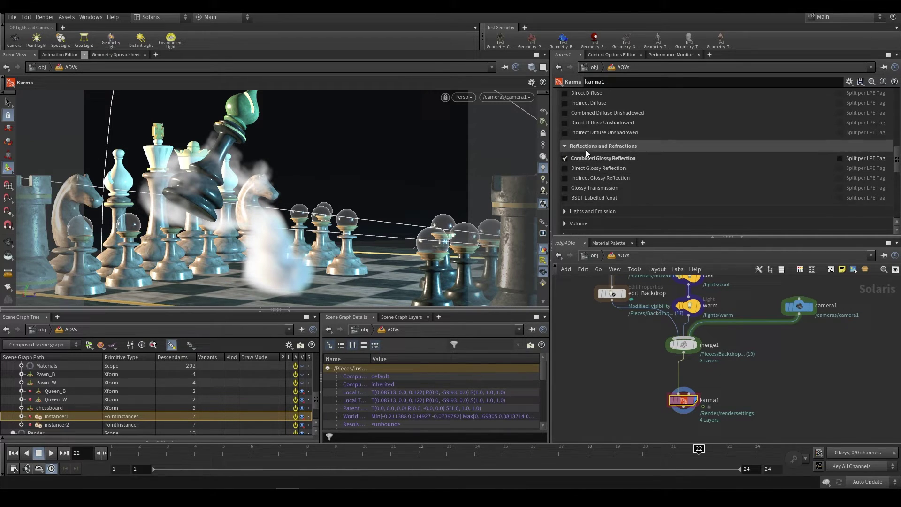
scroll(587, 165, down, 3)
Enable the Combined Volume AOV under the Volume group
scroll(568, 178, up, 4)
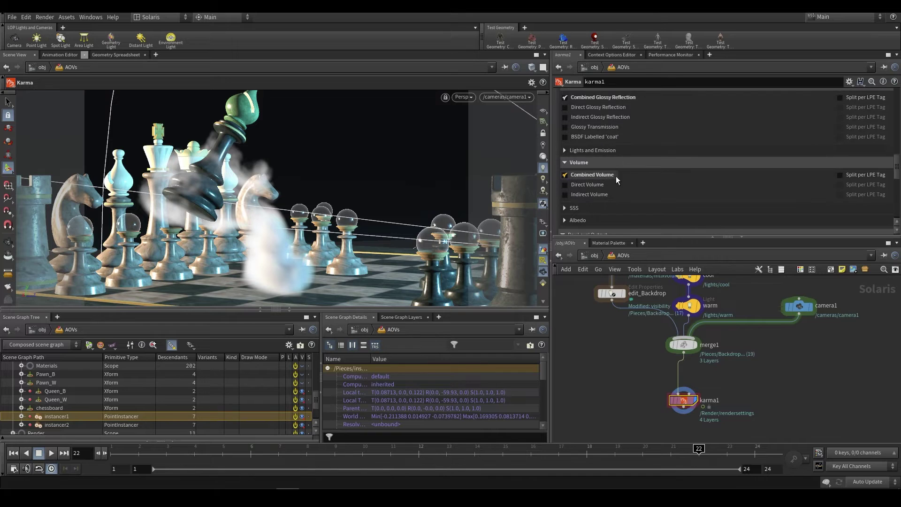
scroll(594, 160, down, 4)
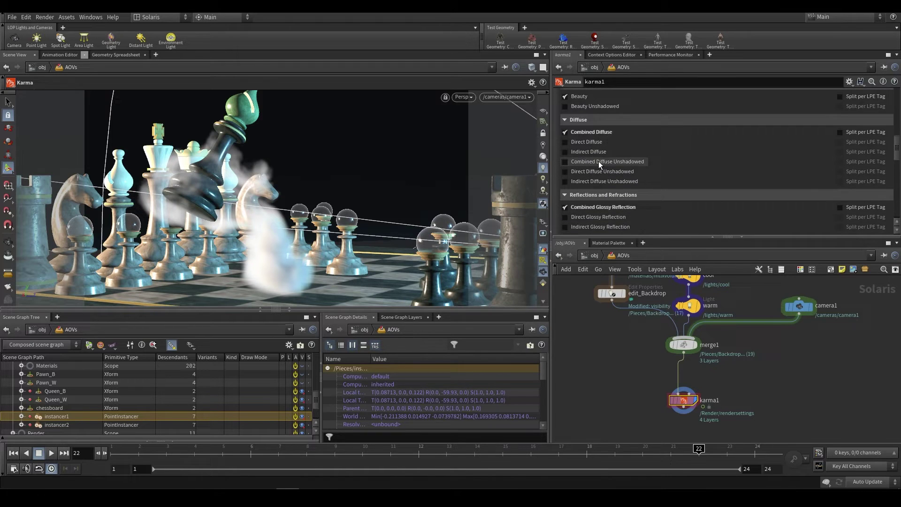
scroll(596, 167, up, 5)
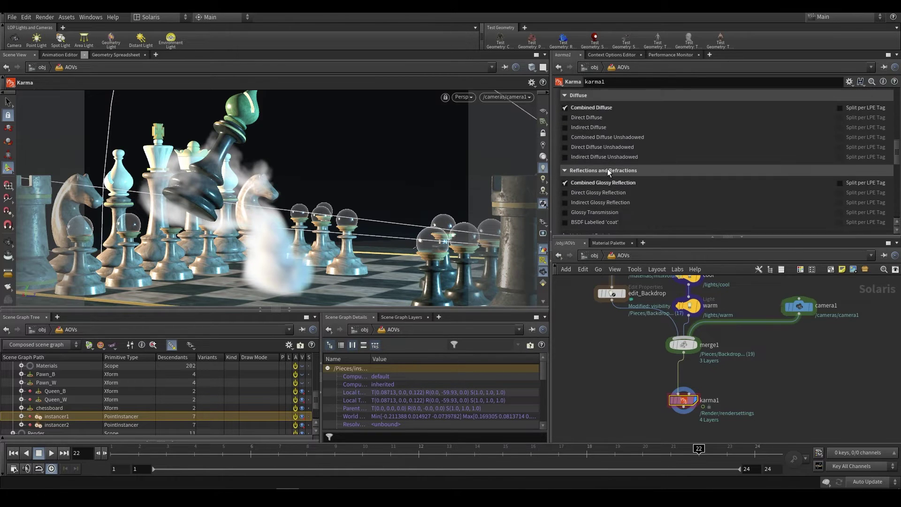
scroll(596, 151, down, 1)
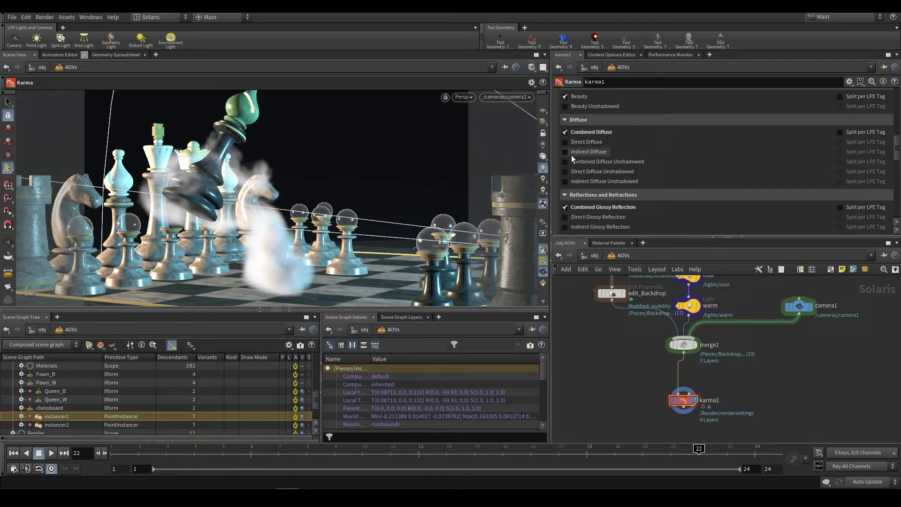
scroll(610, 178, down, 4)
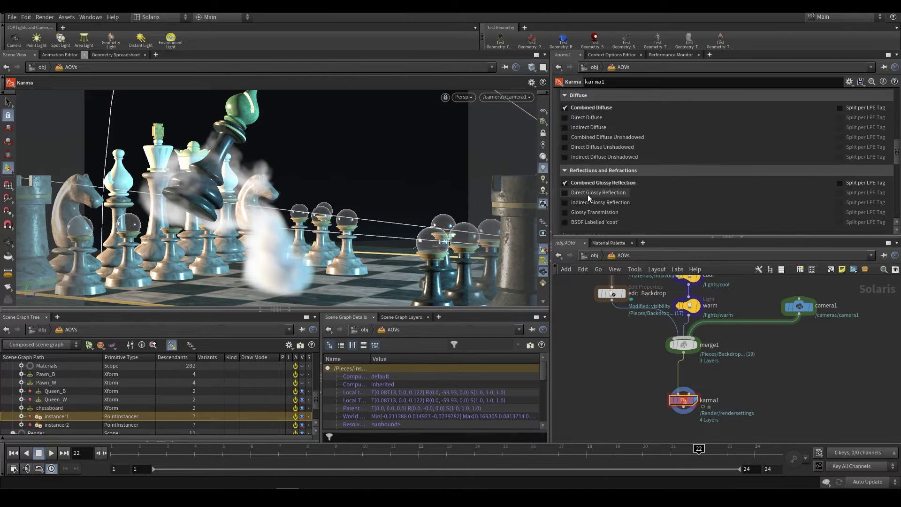
scroll(652, 171, down, 7)
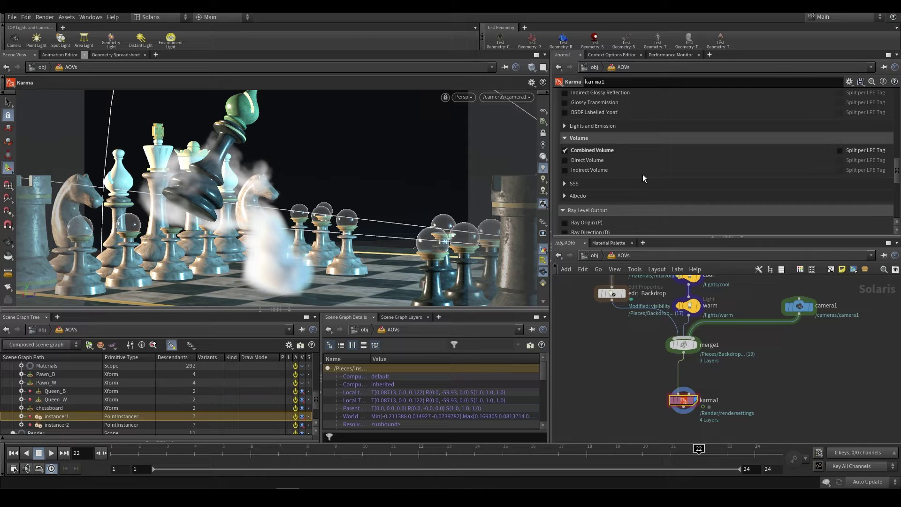
click(580, 151)
scroll(624, 181, up, 13)
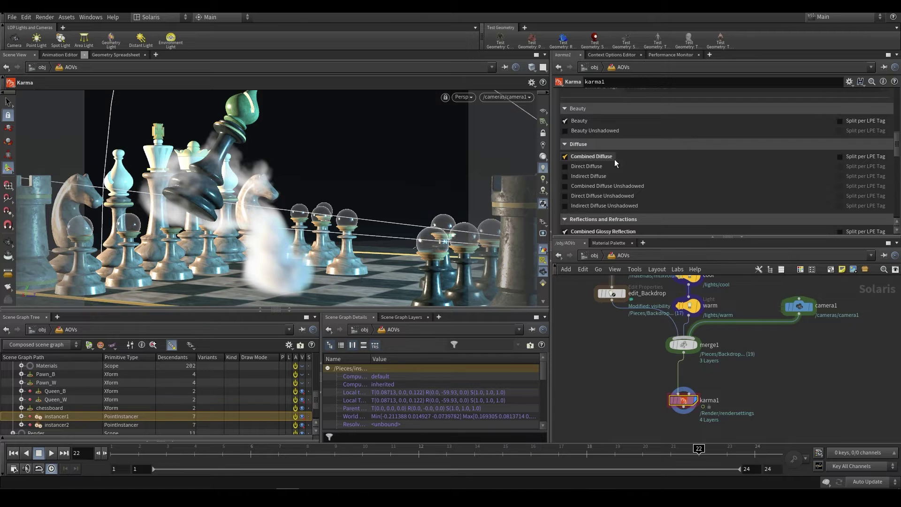
scroll(675, 166, up, 15)
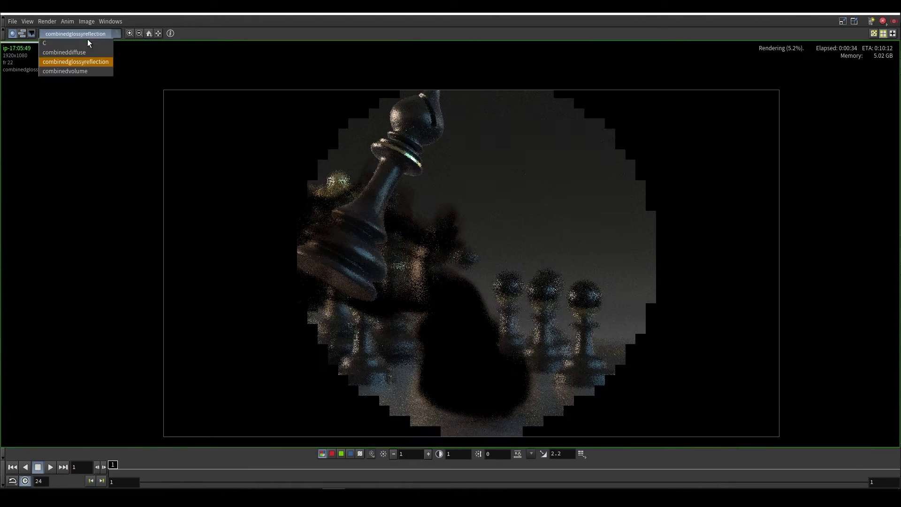
Display the combineddiffuse plane in MPlay and nudge the image down slightly
click(80, 52)
scroll(367, 205, up, 2)
scroll(370, 288, down, 1)
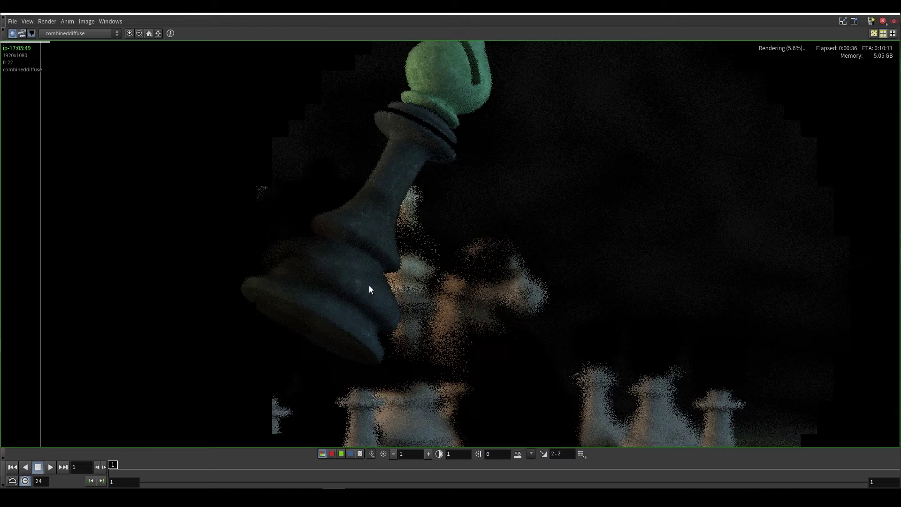
middle_drag(402, 177, 408, 204)
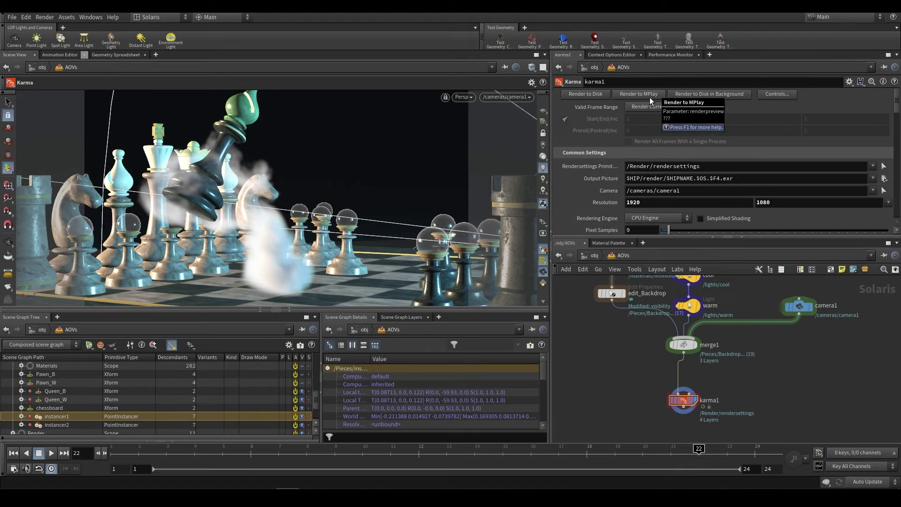
Switch off the Combined Glossy Reflection AOV in karma1's AOV options
scroll(650, 118, down, 2)
click(576, 153)
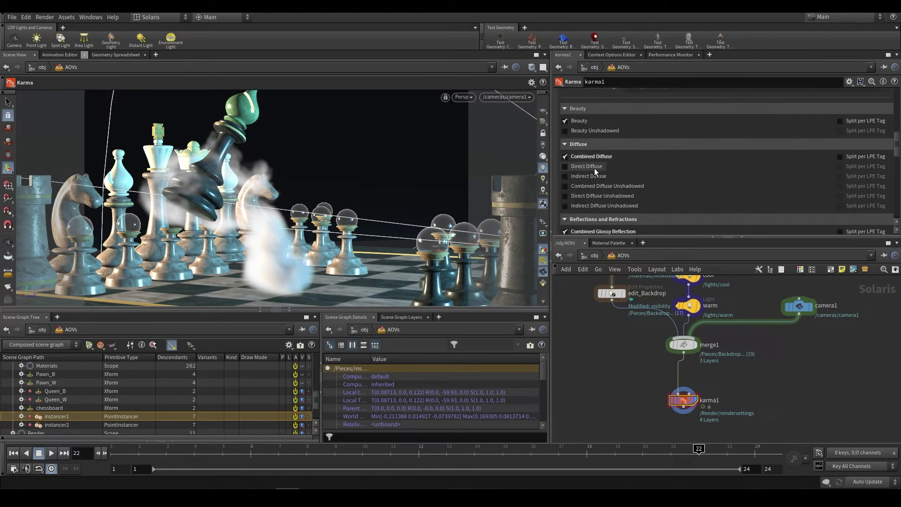
scroll(594, 168, down, 3)
scroll(590, 197, down, 6)
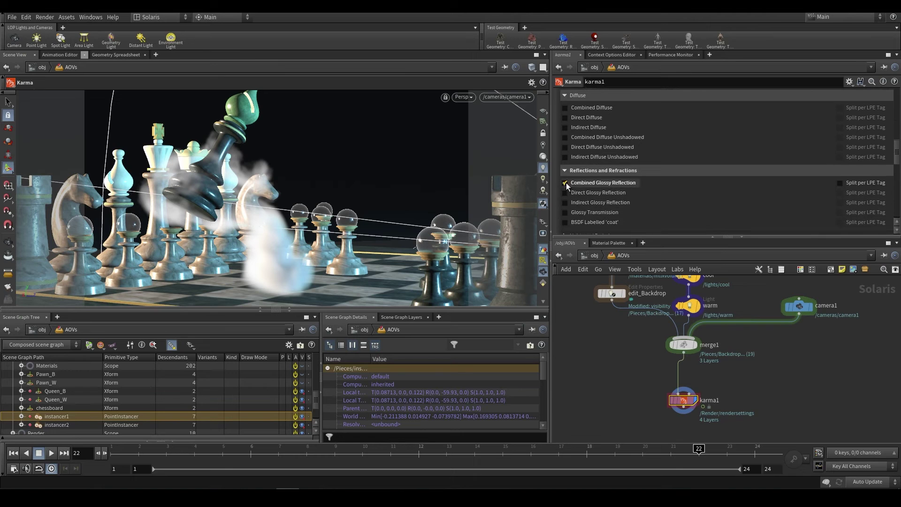
click(565, 174)
click(565, 175)
scroll(563, 164, up, 2)
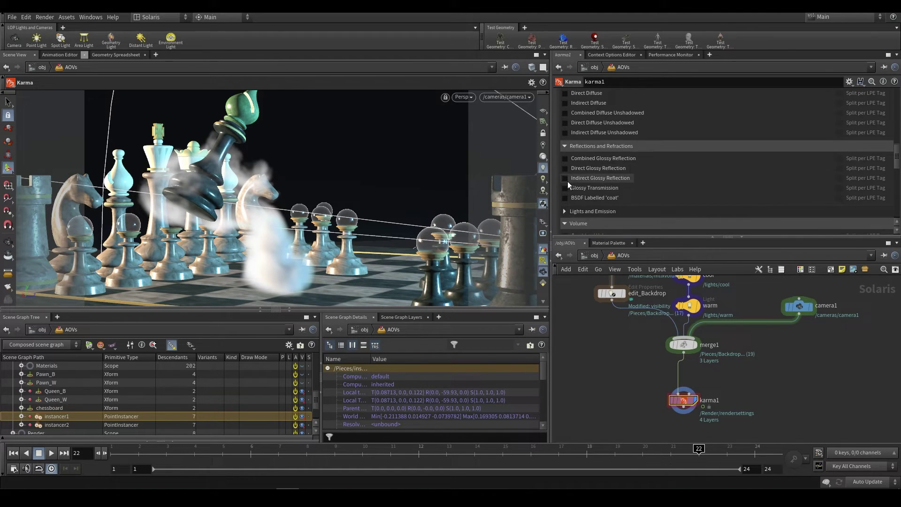
Collapse the Diffuse and Reflections groups and turn on Split per LPE Tag for Beauty
click(563, 181)
scroll(581, 183, up, 3)
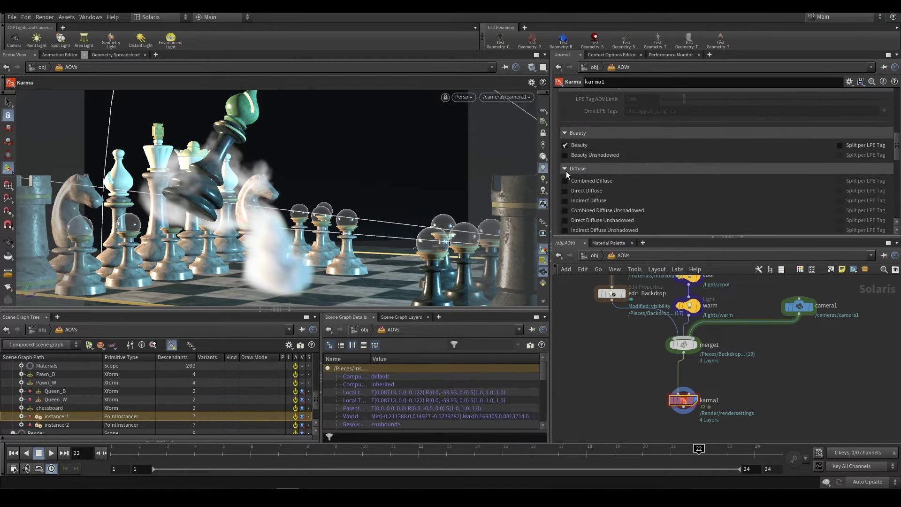
click(565, 169)
scroll(577, 180, up, 1)
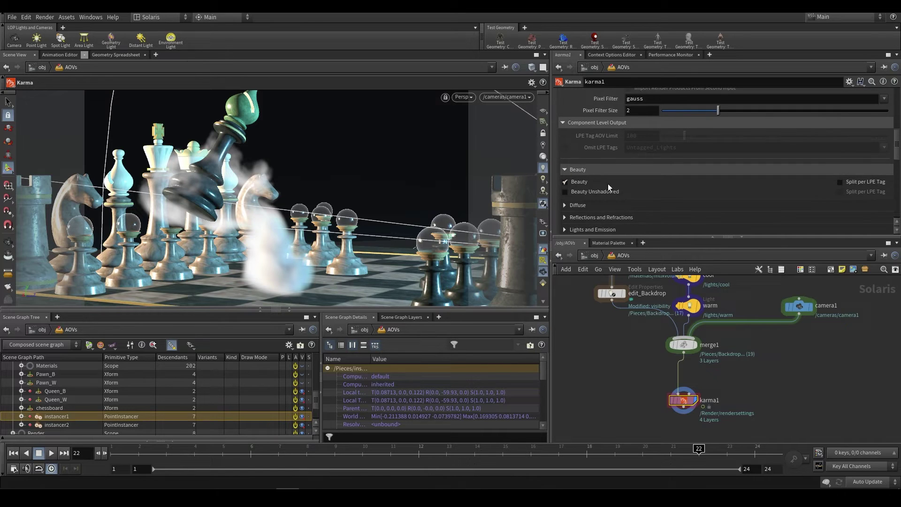
scroll(620, 185, down, 1)
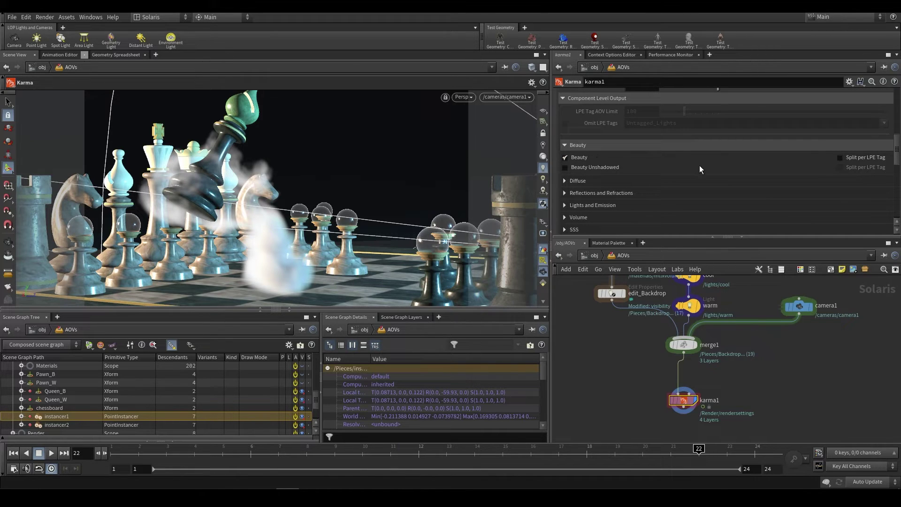
click(840, 158)
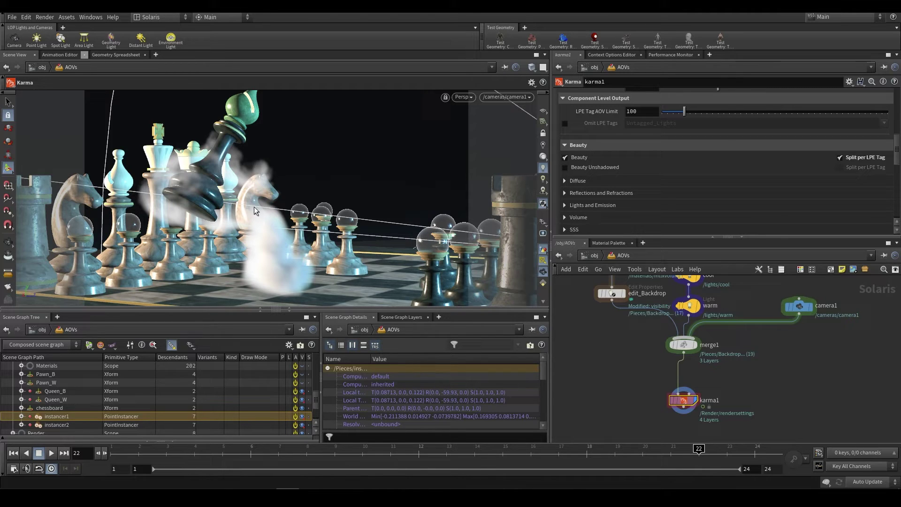
Move the ambient, cool and warm light nodes up and select the ambient dome light
scroll(736, 300, down, 3)
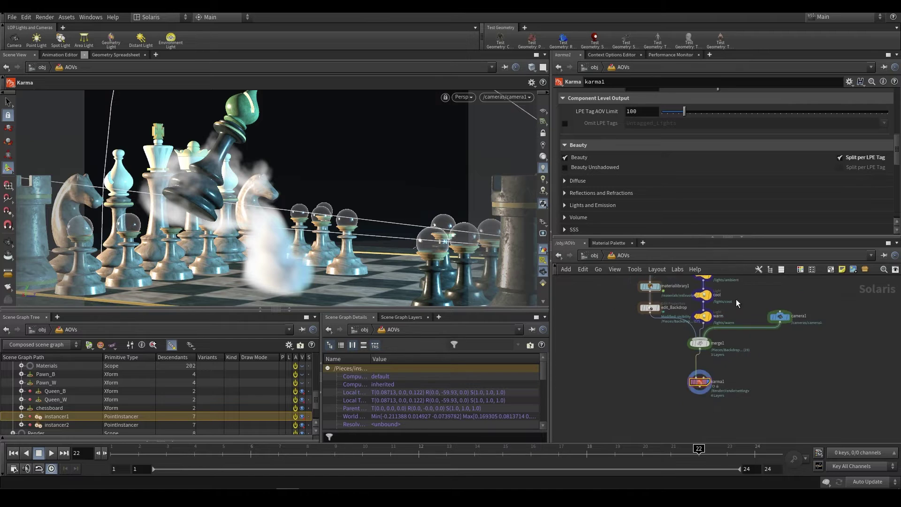
drag(742, 374, 691, 314)
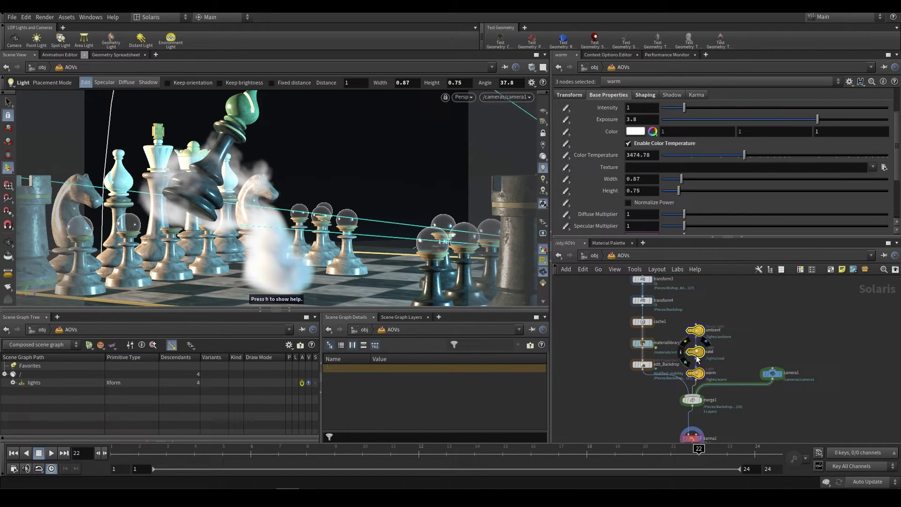
drag(697, 355, 715, 322)
scroll(674, 293, up, 2)
middle_drag(737, 306, 737, 328)
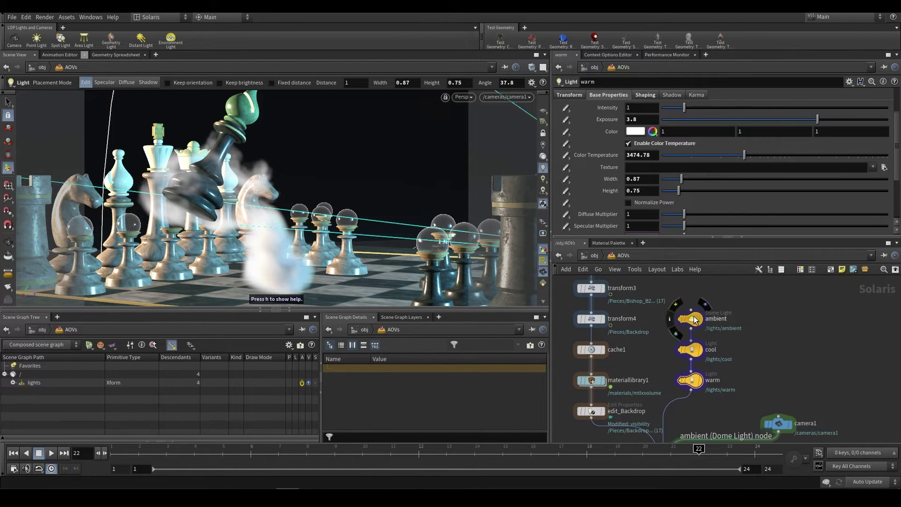
click(698, 330)
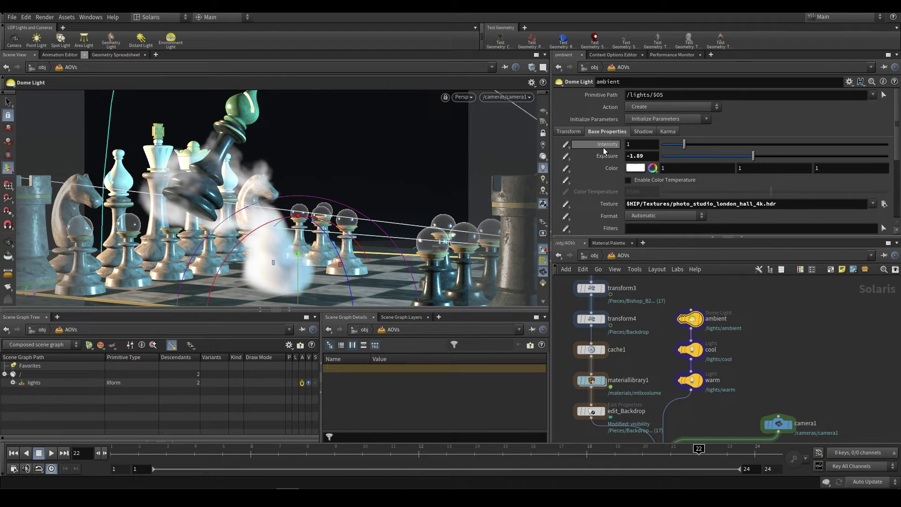
Set the ambient light's Karma LPE Tag to Set or Create with the value $OS
click(668, 132)
scroll(581, 198, down, 5)
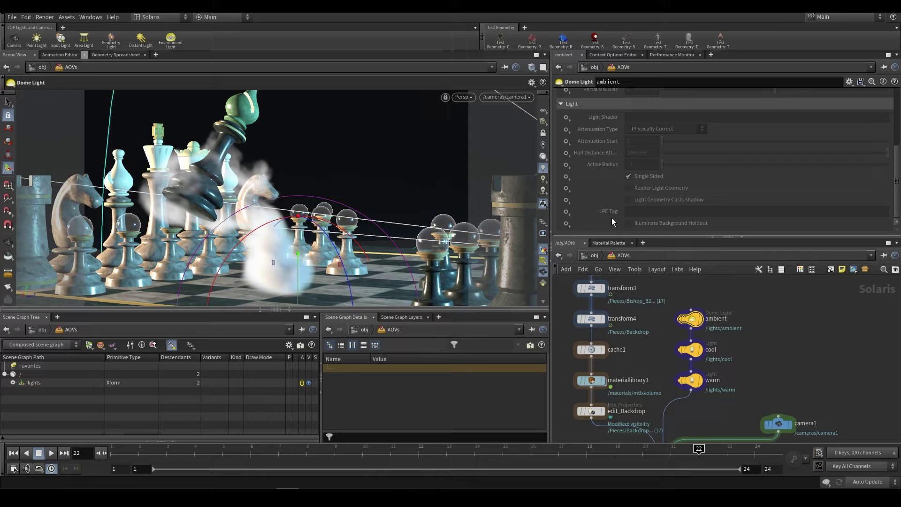
click(566, 212)
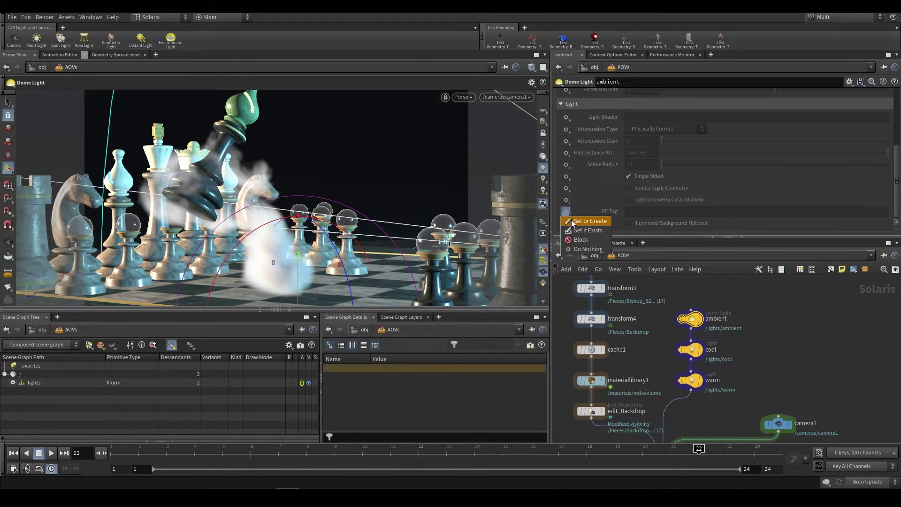
click(571, 220)
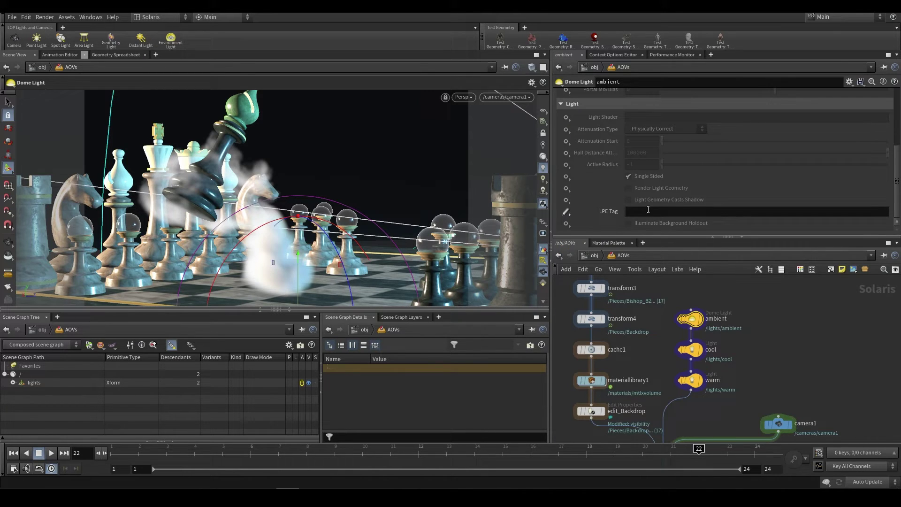
click(648, 209)
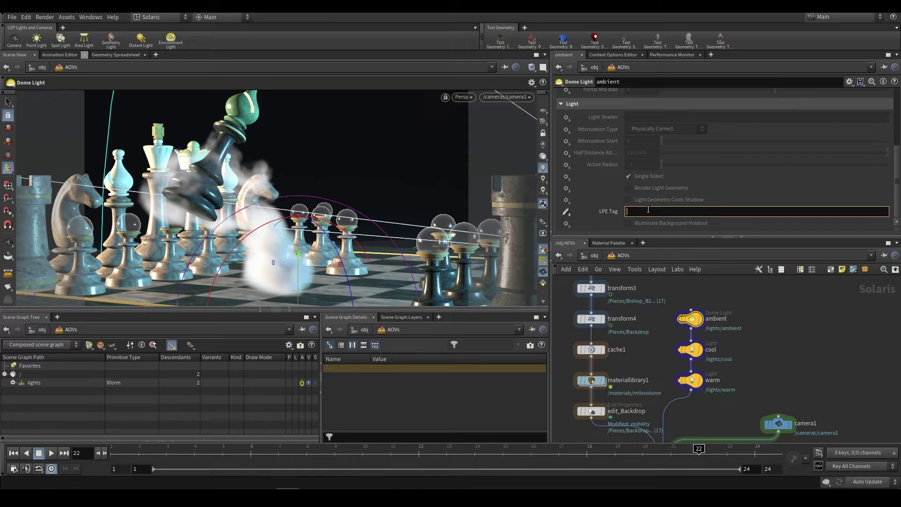
text(ambient_pass)
key(ctrl+a)
key(BackSpace)
text($OS)
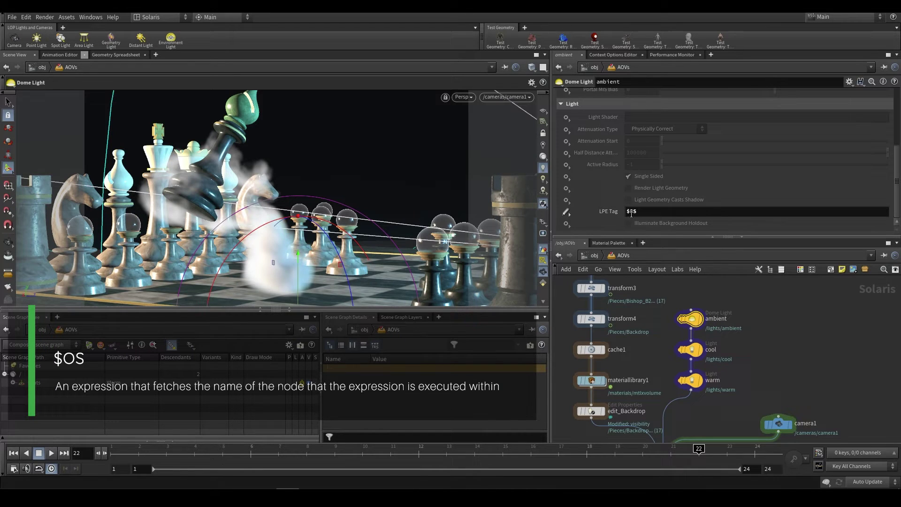
scroll(681, 279, down, 1)
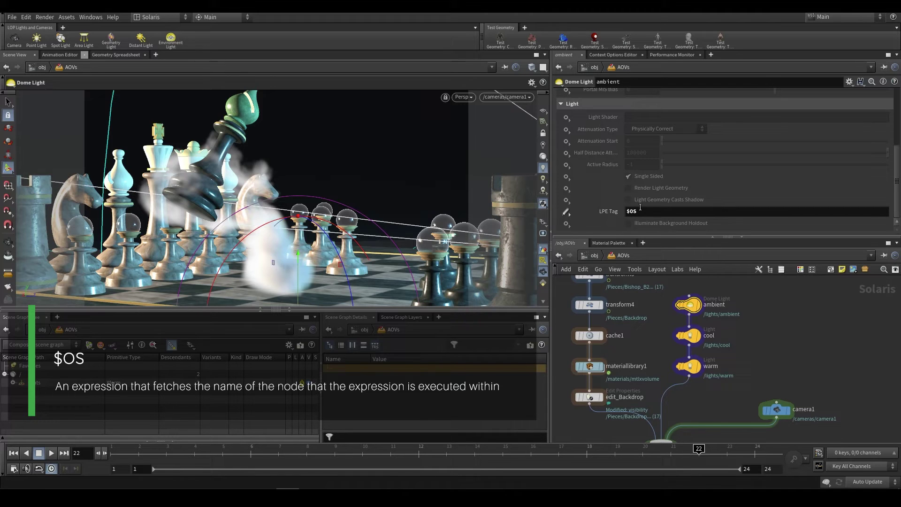
scroll(697, 298, up, 2)
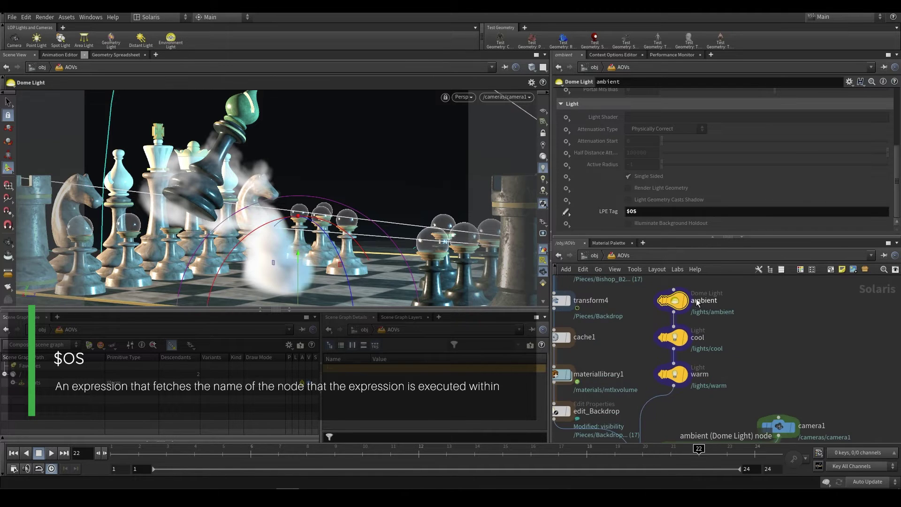
mouse_move(723, 297)
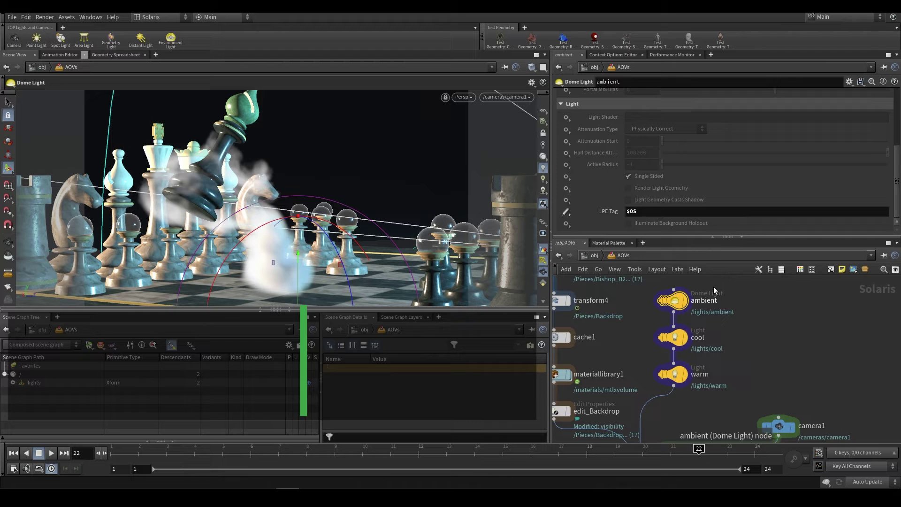
Give the cool and warm lights an LPE Tag of $OS, then select karma1
click(672, 337)
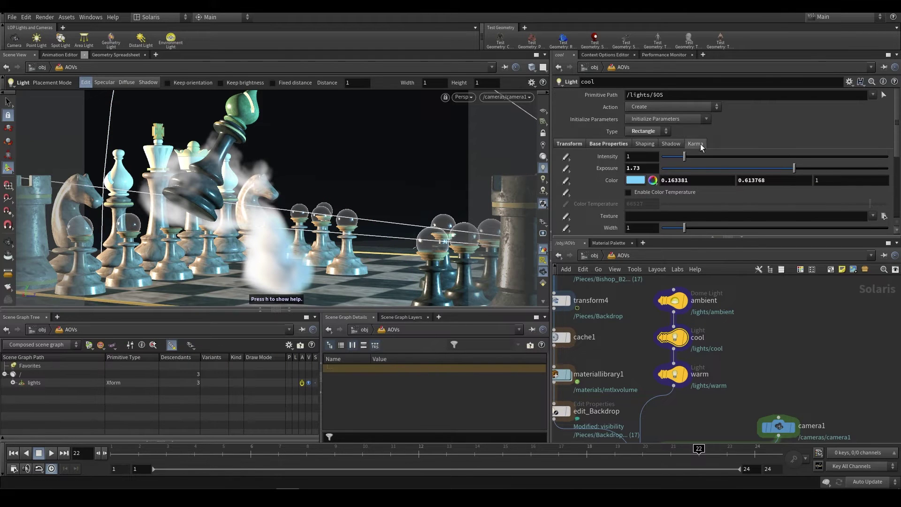
scroll(591, 181, down, 2)
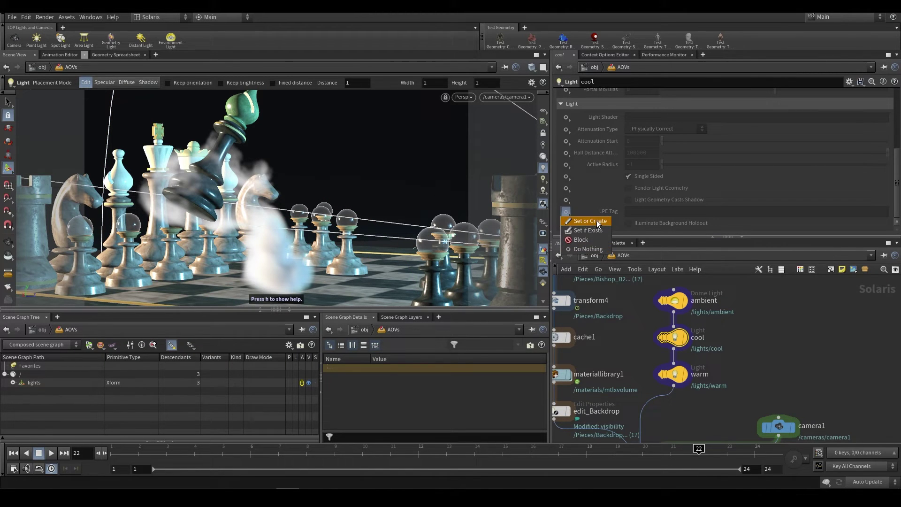
click(650, 212)
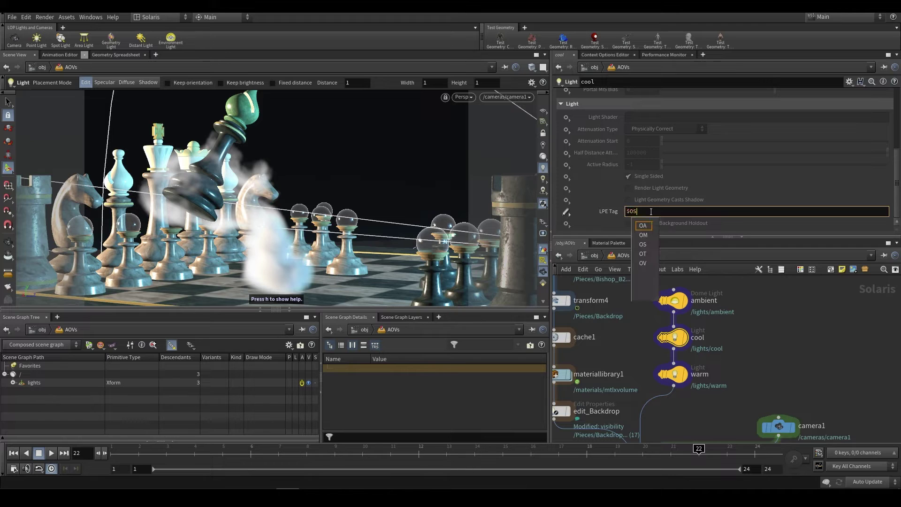
click(673, 374)
scroll(610, 136, down, 10)
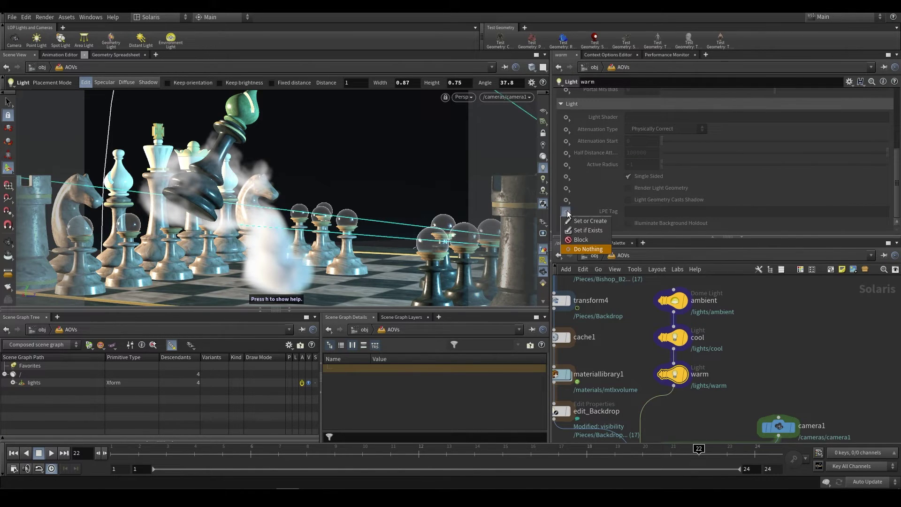
click(661, 211)
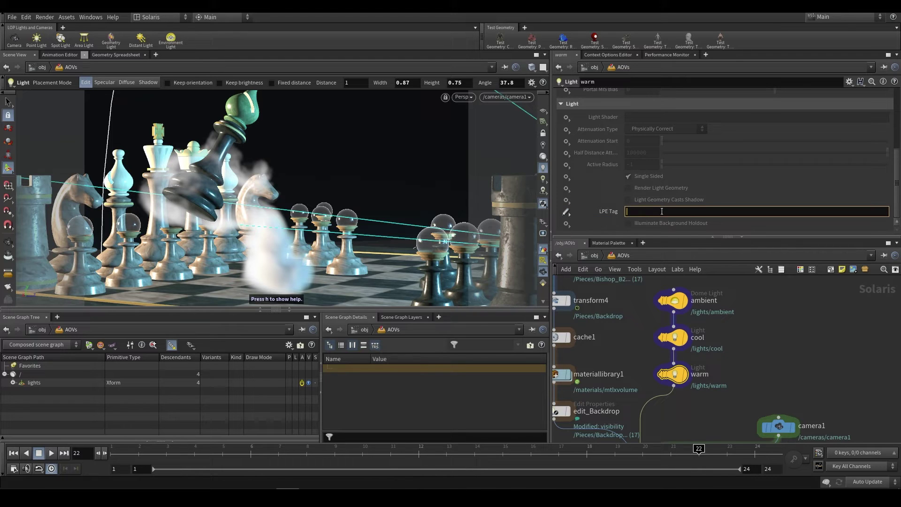
scroll(683, 375, down, 5)
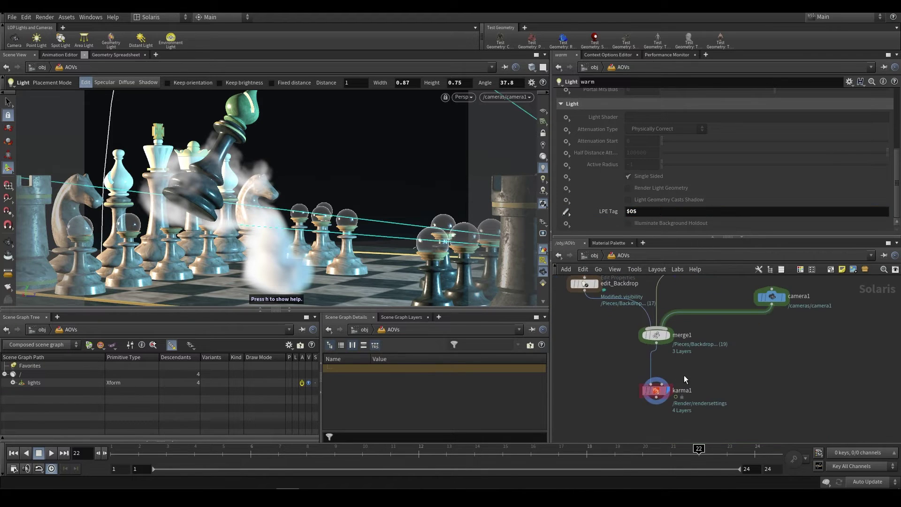
click(655, 391)
Switch MPlay between the C_cool pass and the full beauty C plane, ending on C
scroll(618, 182, up, 10)
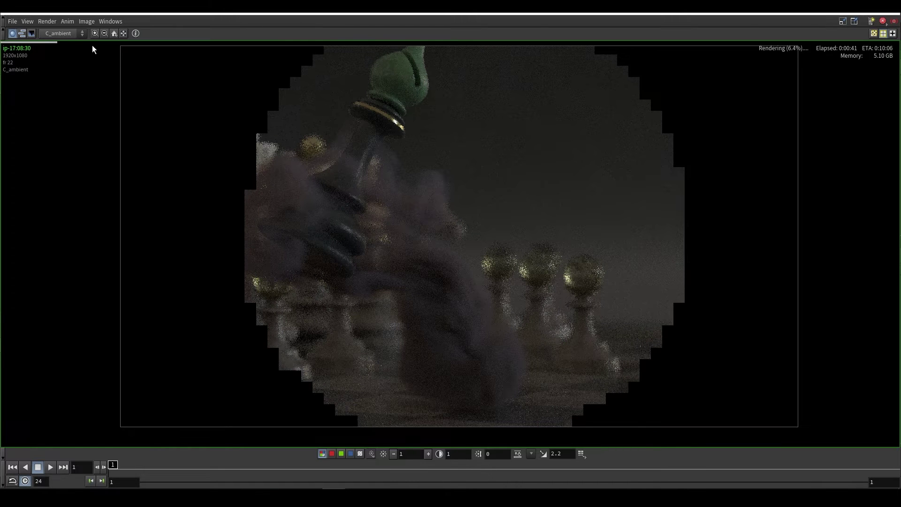
click(60, 34)
click(60, 62)
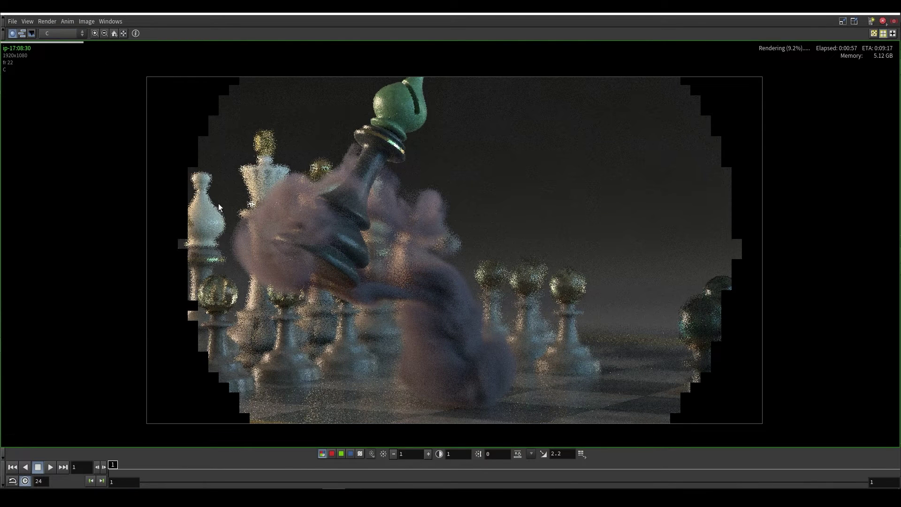
click(50, 33)
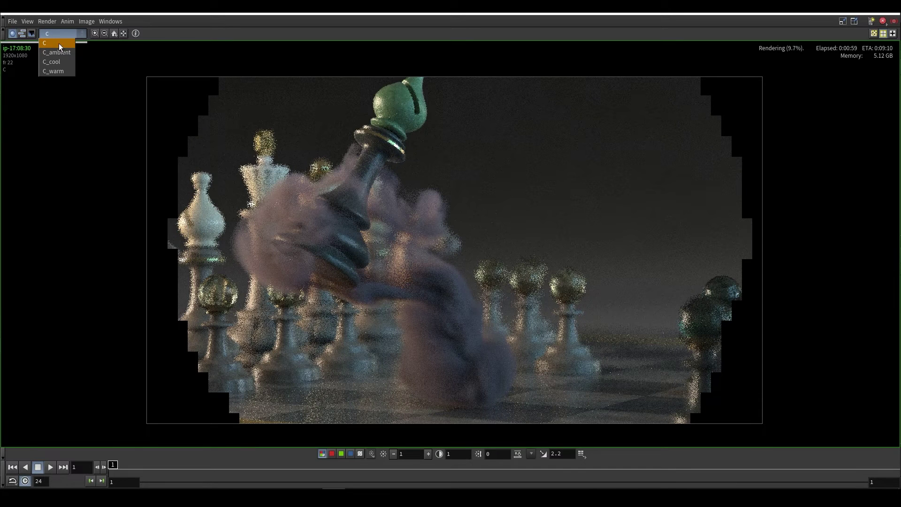
click(58, 43)
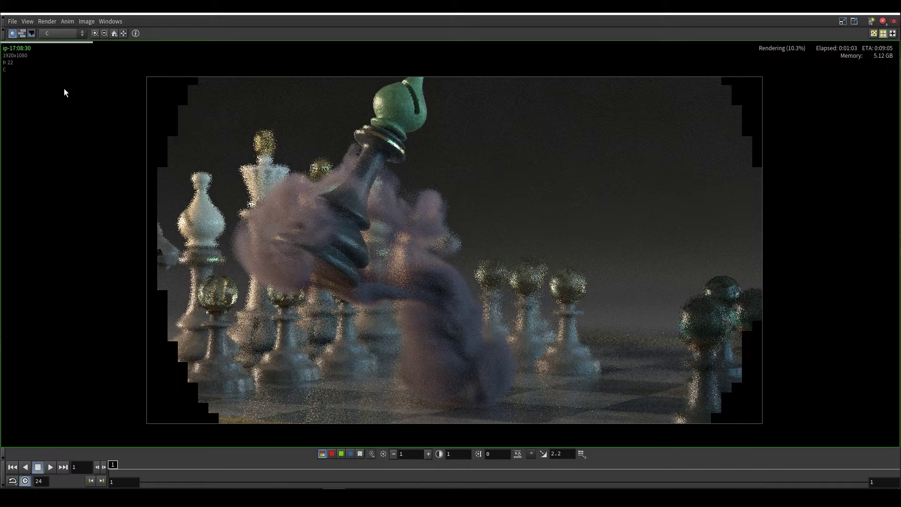
click(61, 33)
click(54, 61)
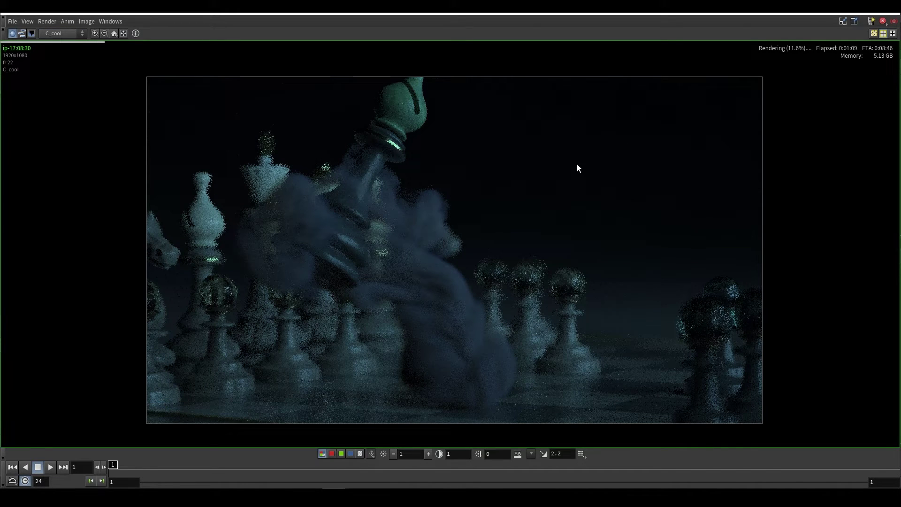
click(61, 34)
click(57, 44)
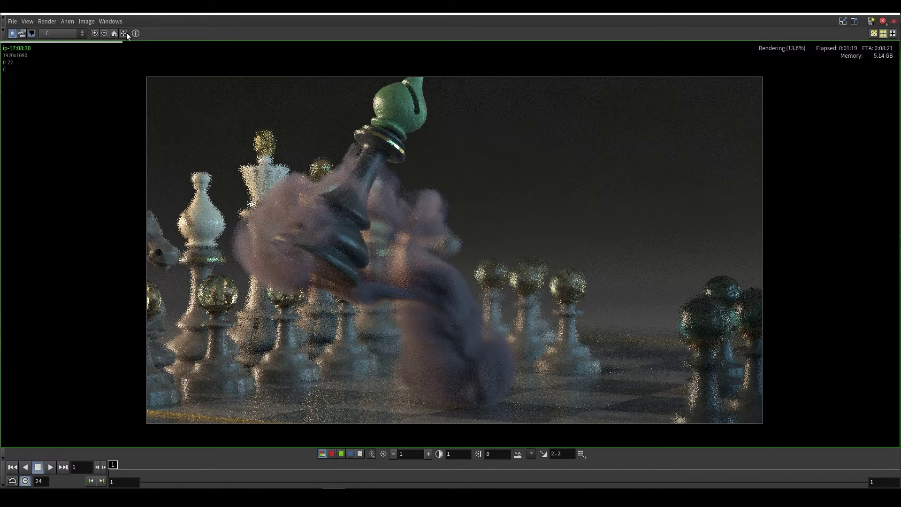
click(68, 34)
click(57, 36)
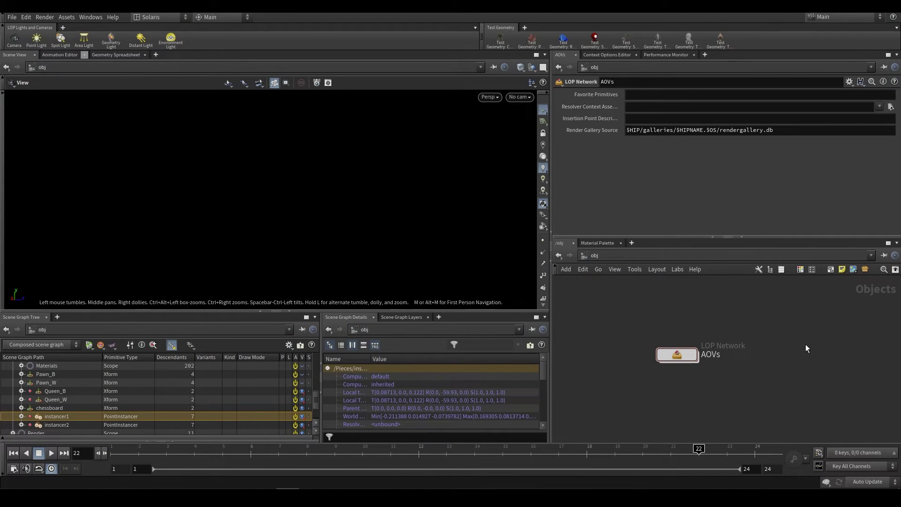
Create a COP2 Network at object level and go inside it
key(Tab)
text(cop)
key(Return)
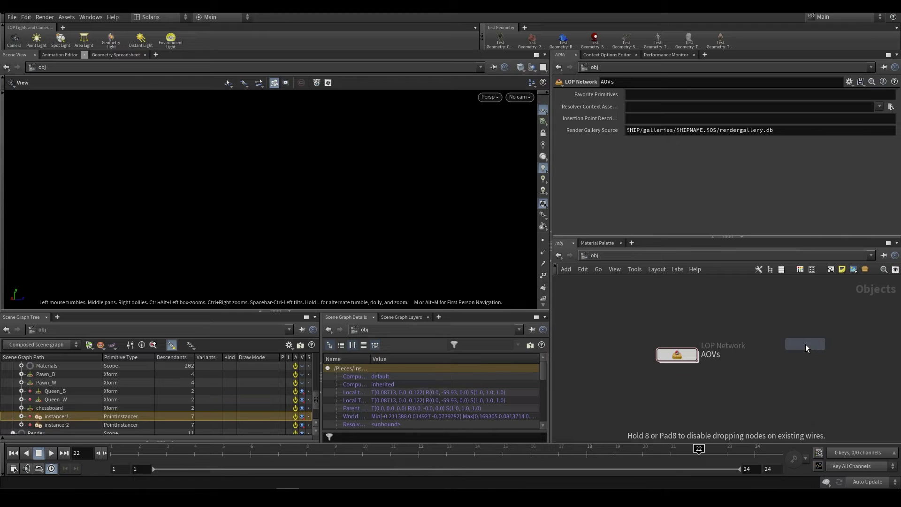
click(806, 356)
double_click(819, 359)
Add a File COP that loads light_paths.exr
key(Tab)
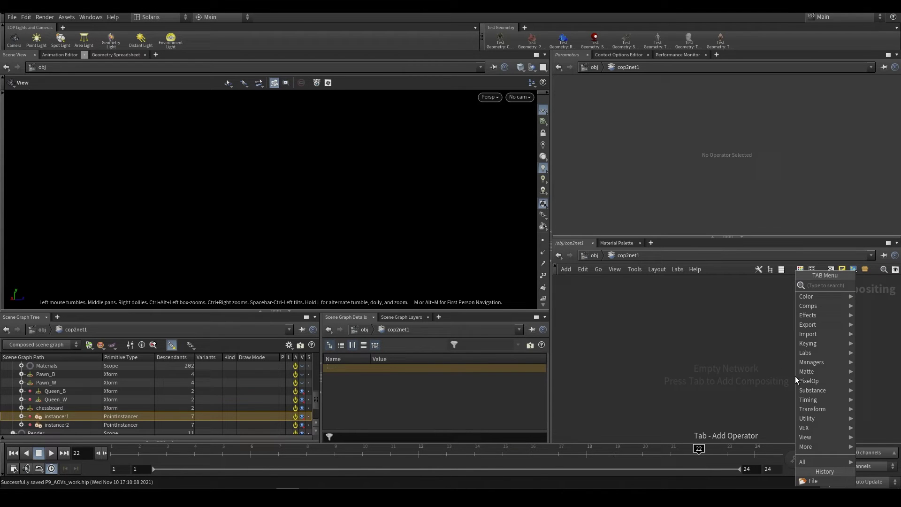
key(Return)
click(762, 320)
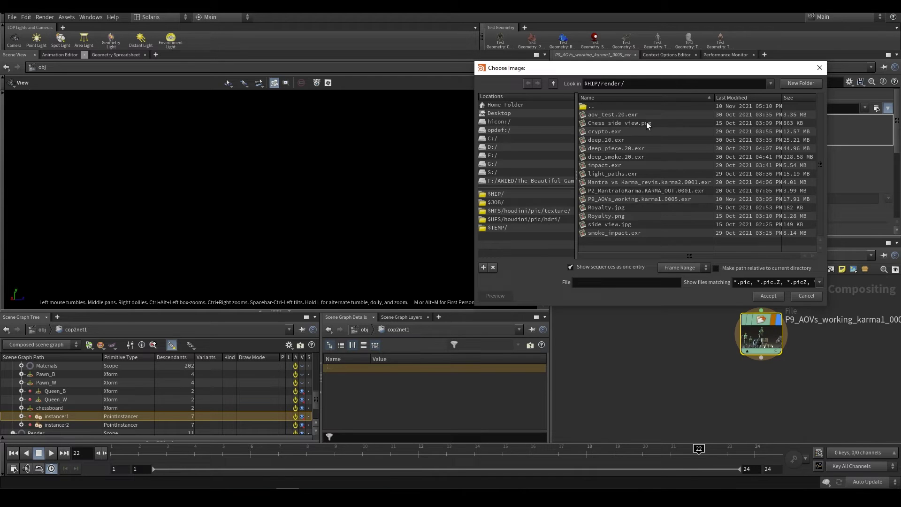
click(607, 173)
click(768, 296)
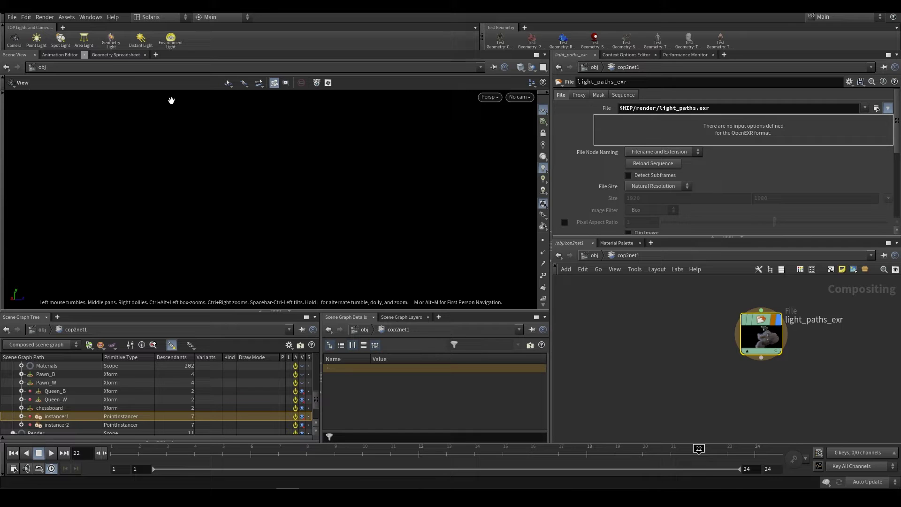
Switch to the Image desktop layout and return into the compositing network
click(145, 18)
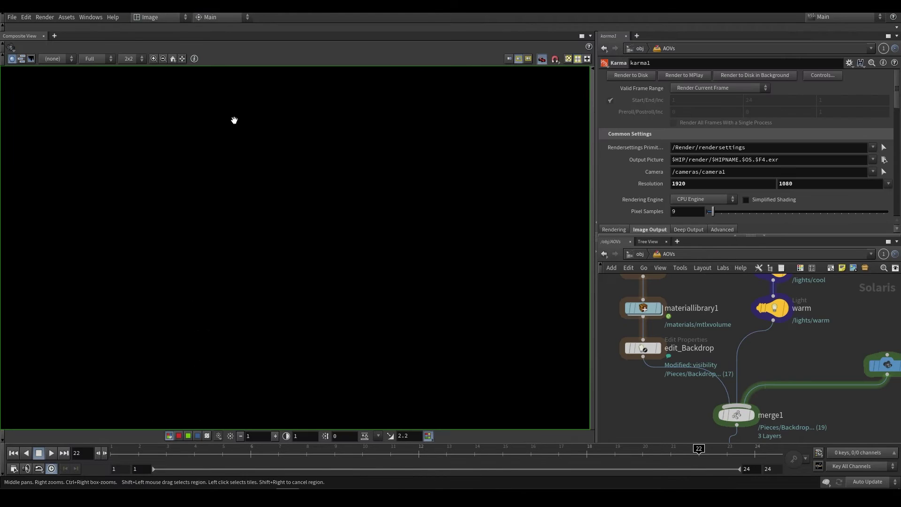
click(141, 67)
click(641, 254)
key(h)
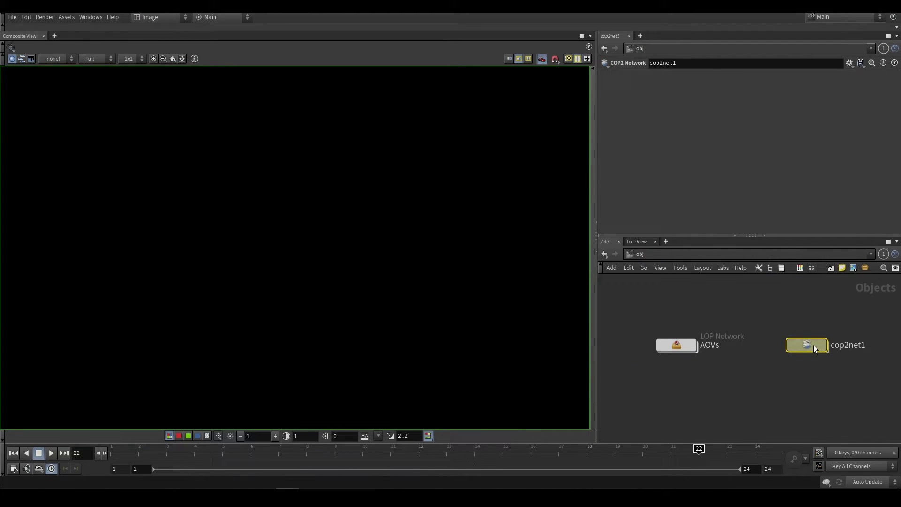
double_click(804, 347)
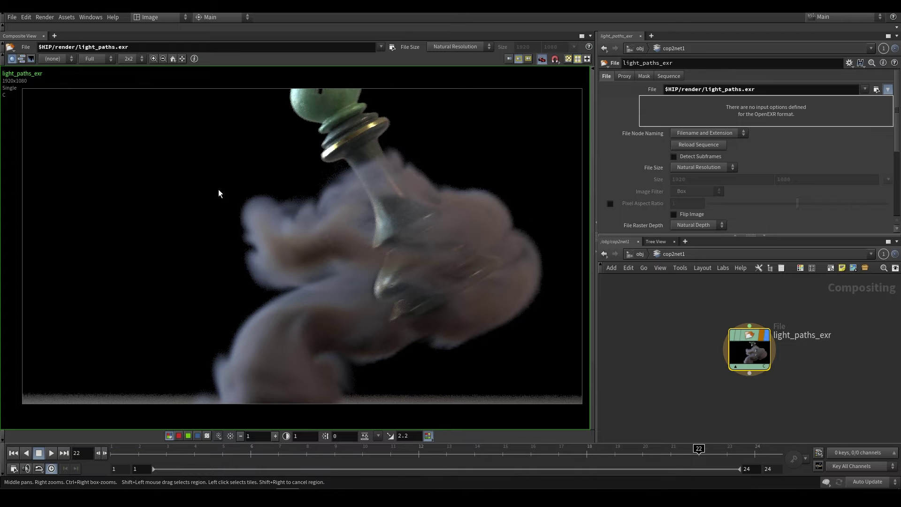
View the C_ambient, C_cool and C_warm planes in turn, then return to C
click(72, 59)
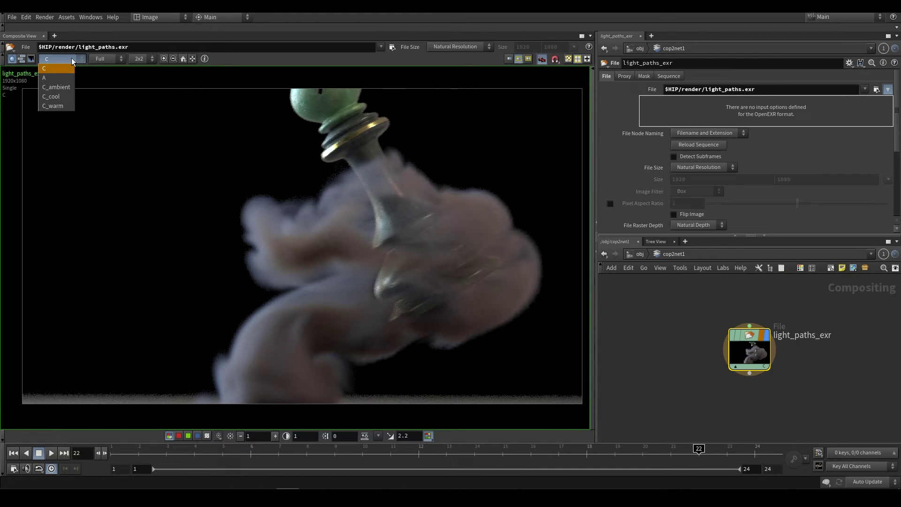
click(55, 86)
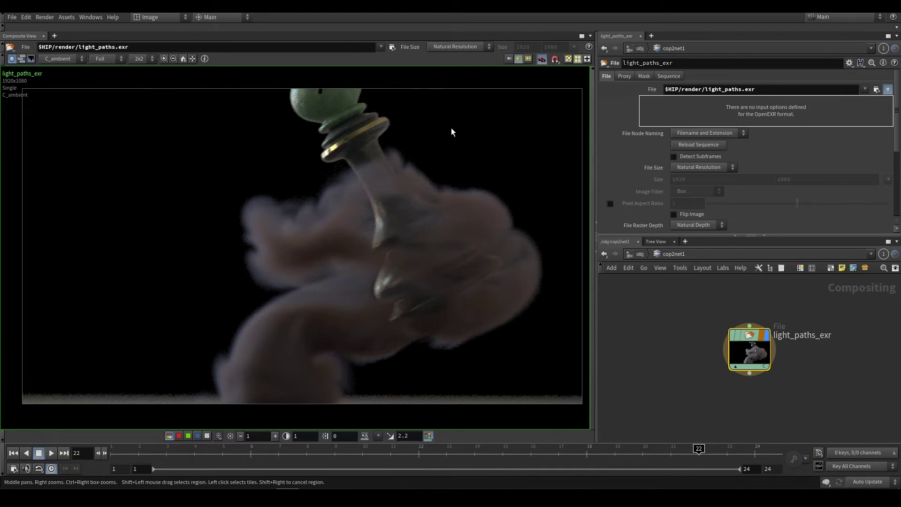
click(73, 60)
click(50, 96)
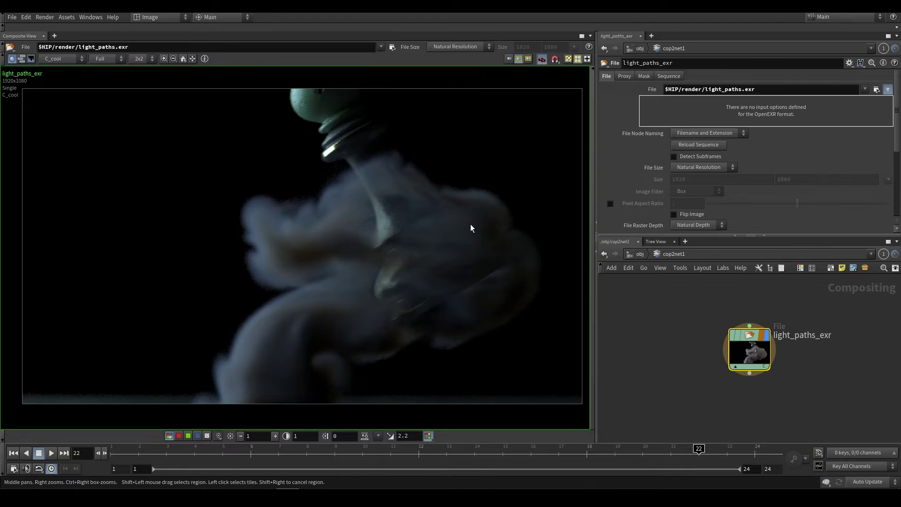
click(67, 59)
click(55, 106)
middle_drag(775, 396, 684, 348)
click(70, 58)
click(52, 68)
key(Tab)
Add a Delete node below light_paths_exr keeping only the C_ambient plane (Non-Scoped Planes)
mouse_move(751, 286)
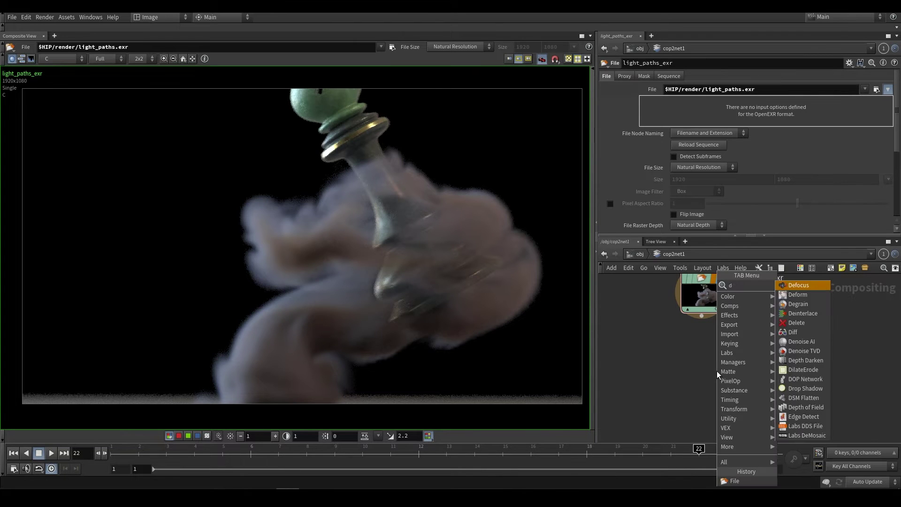
click(795, 285)
click(638, 381)
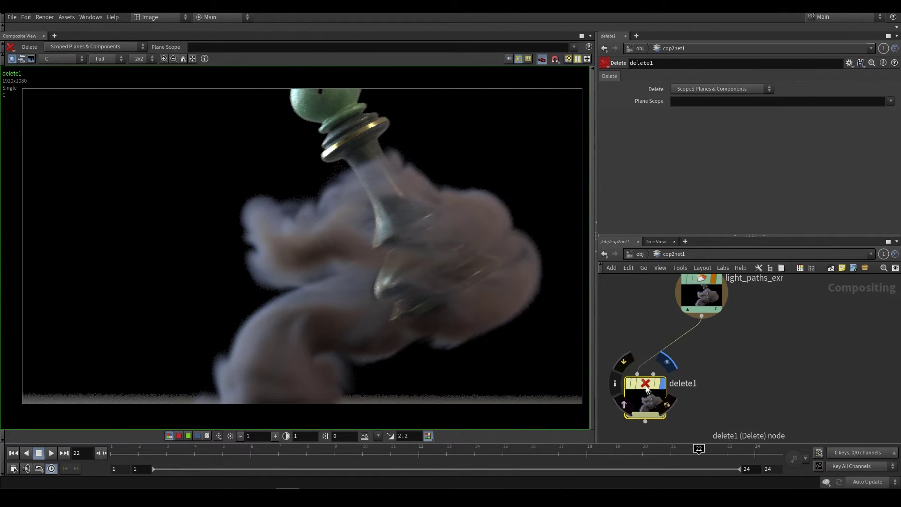
click(890, 103)
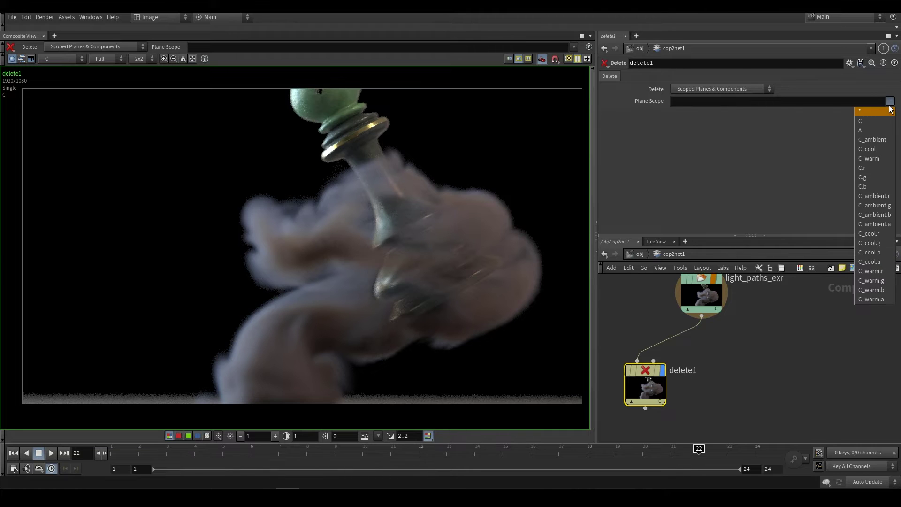
click(874, 140)
click(722, 88)
click(720, 107)
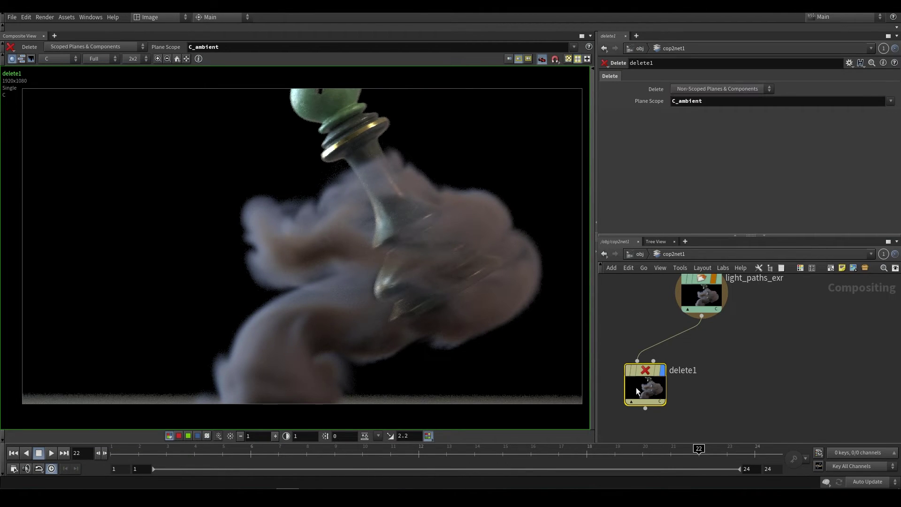
Duplicate the Delete node into two more branches scoped to C_cool and C_warm
alt+drag(637, 391, 732, 376)
double_click(690, 103)
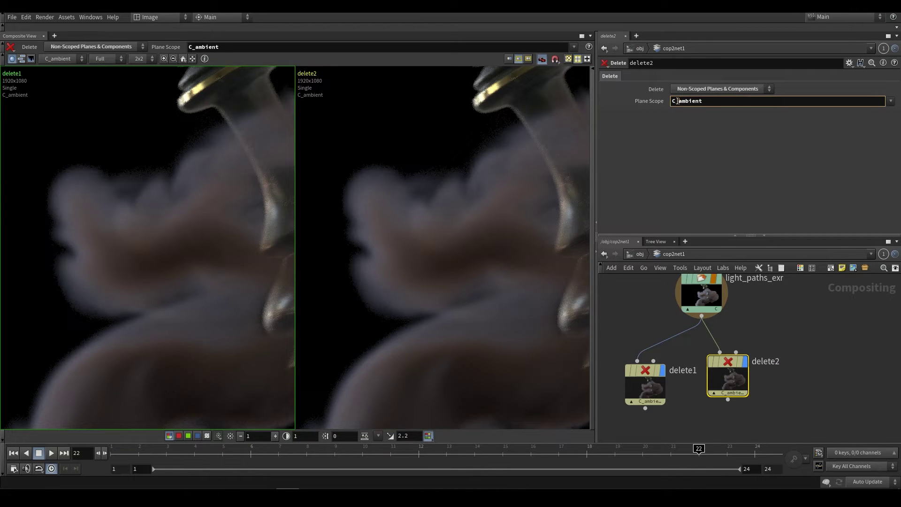
text(C_cool)
key(Return)
drag(727, 378, 827, 387)
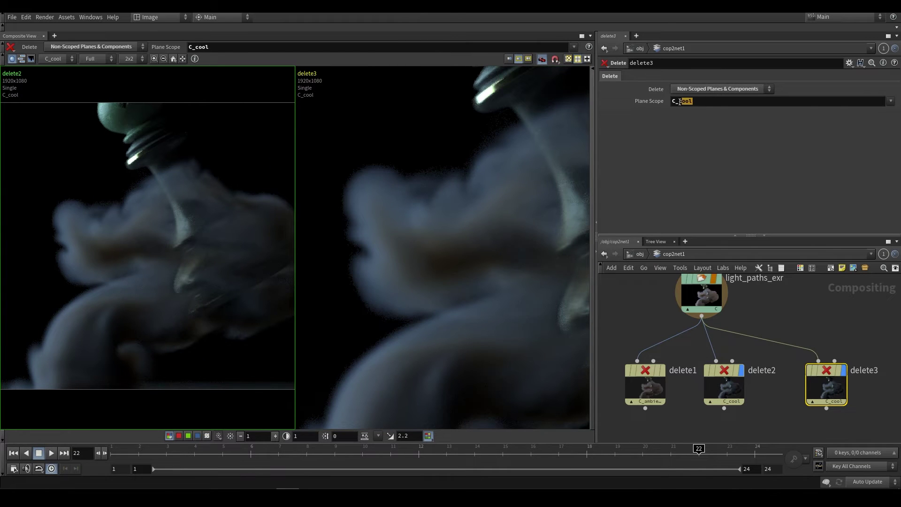
drag(679, 101, 735, 118)
text(warm)
key(Return)
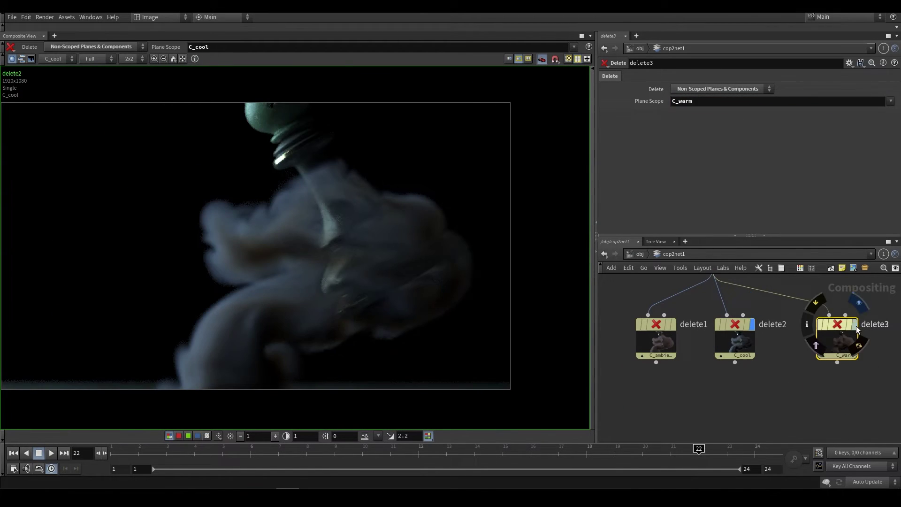
Add a Rename node to the network below the three branches
middle_drag(117, 123, 196, 117)
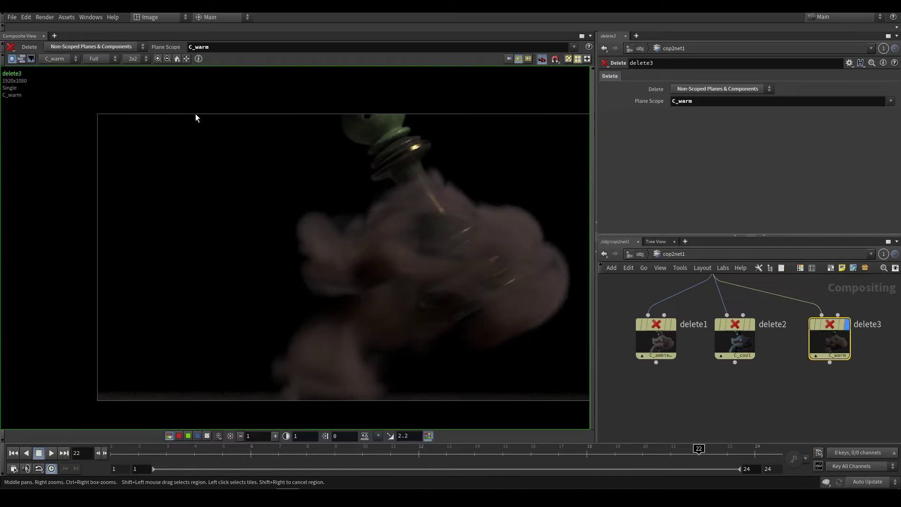
middle_drag(765, 397, 750, 372)
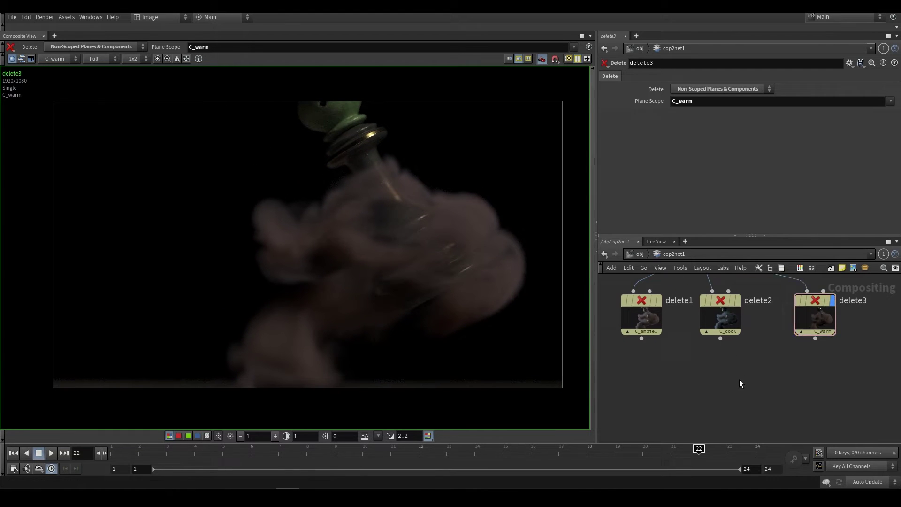
key(Tab)
text(rena)
key(Return)
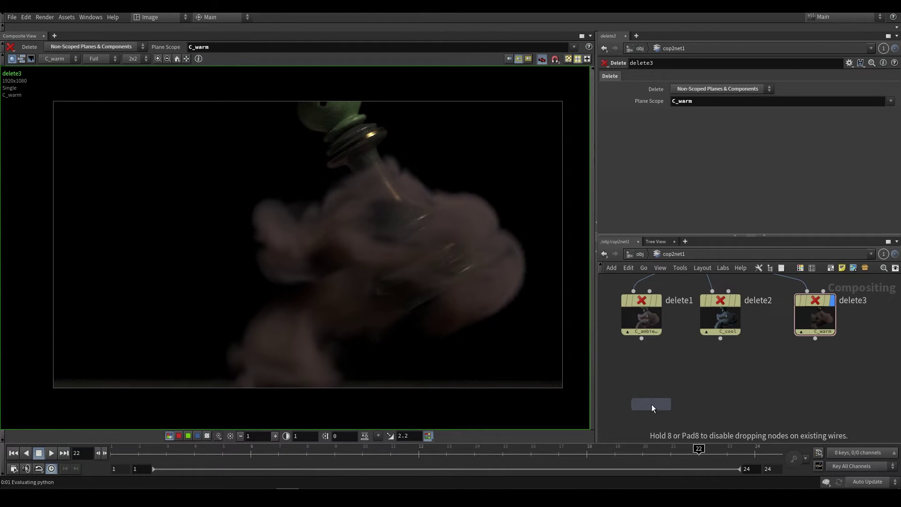
Place rename1 under delete1 and rename its plane to C
click(653, 412)
drag(655, 413, 647, 396)
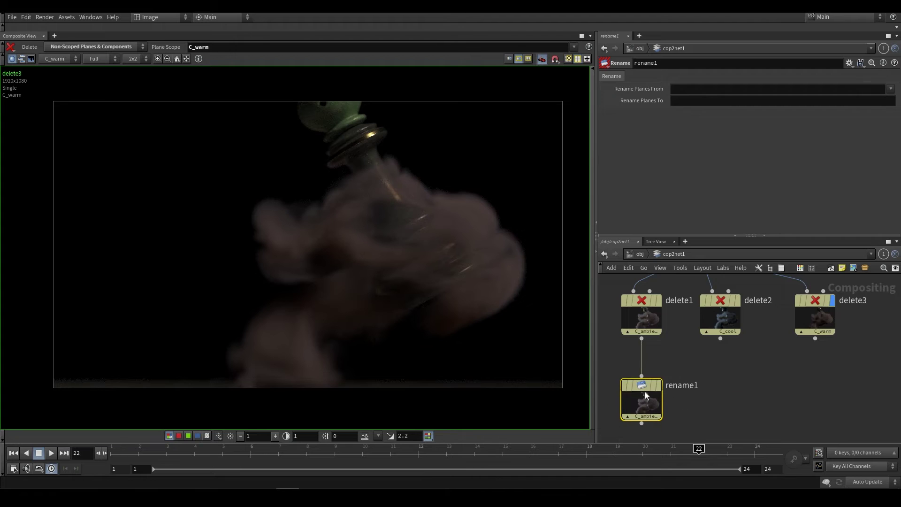
click(709, 86)
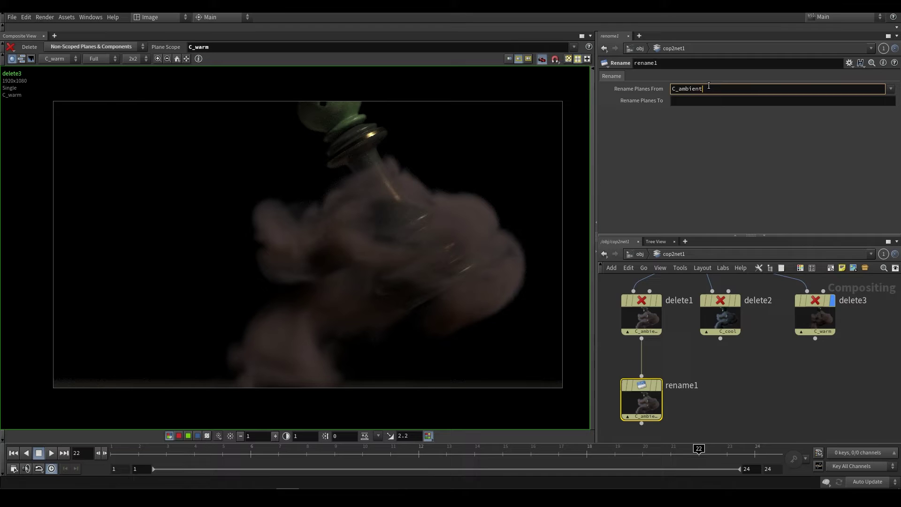
click(705, 100)
text(C)
key(Return)
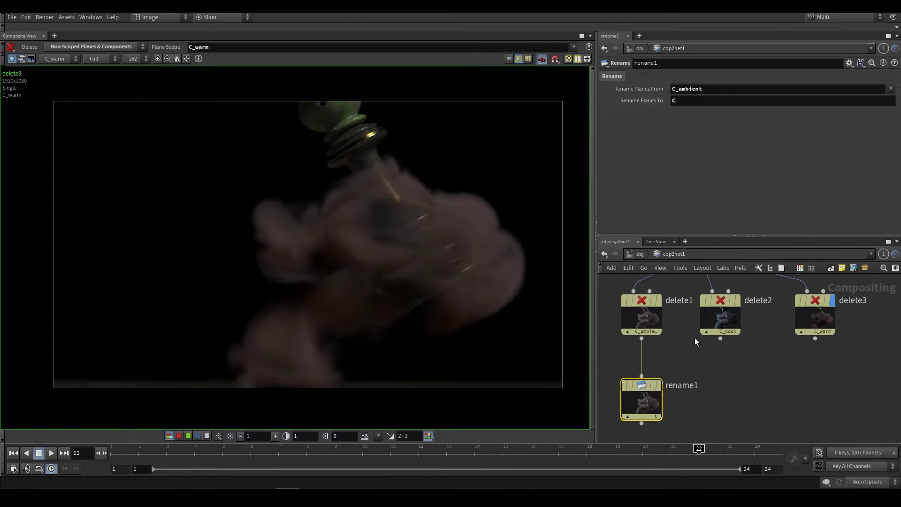
Copy the Rename node onto delete2 and delete3, renaming C_cool and C_warm to C
alt+drag(642, 400, 720, 399)
drag(720, 338, 720, 376)
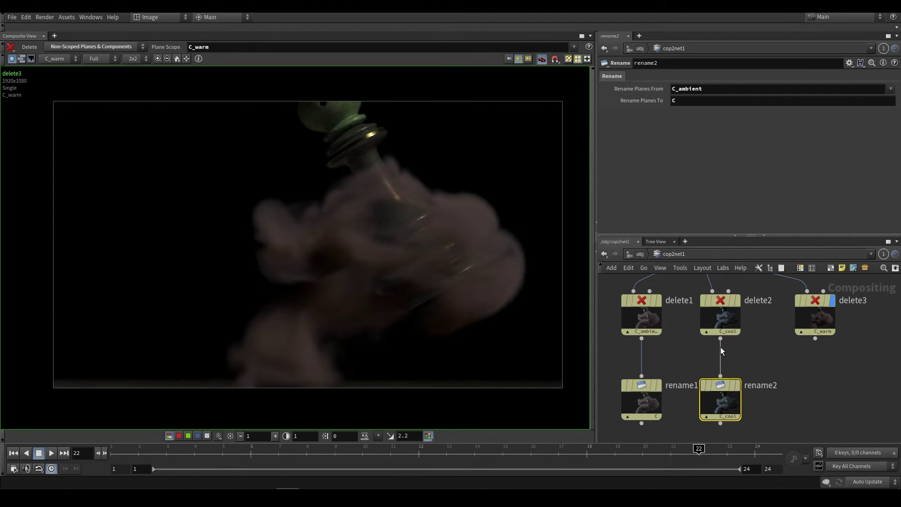
text(cool)
key(Return)
alt+drag(720, 399, 811, 399)
drag(815, 339, 812, 376)
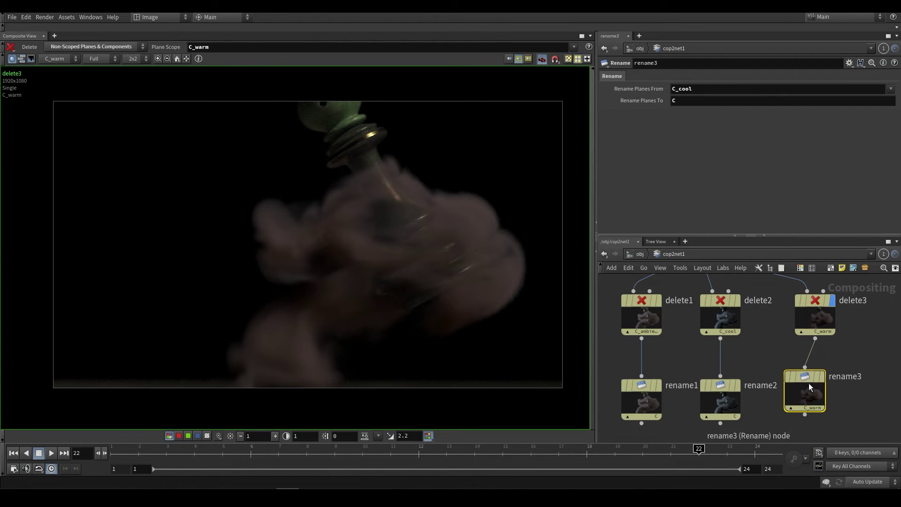
drag(679, 90, 680, 90)
text(war)
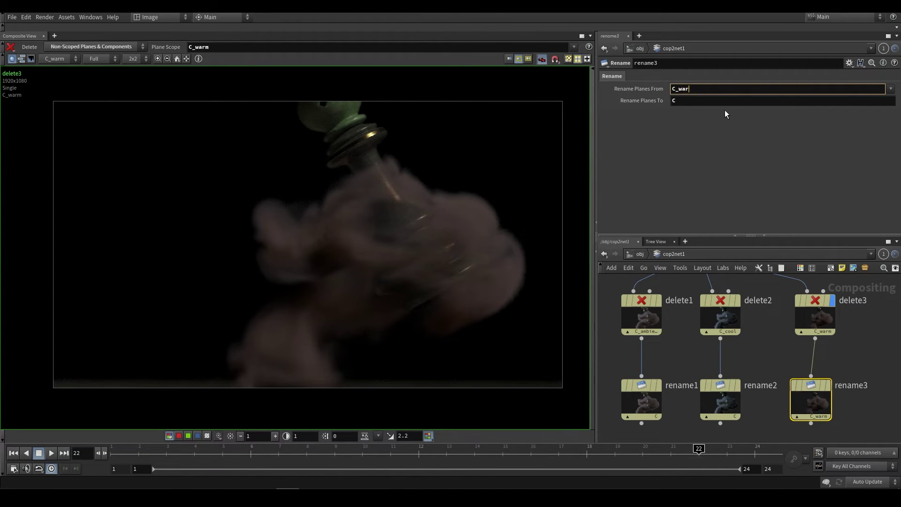
text(m)
key(Return)
Add a Screen node fed by rename1 and rename2 and display screen1
scroll(722, 375, down, 3)
key(Tab)
text(add)
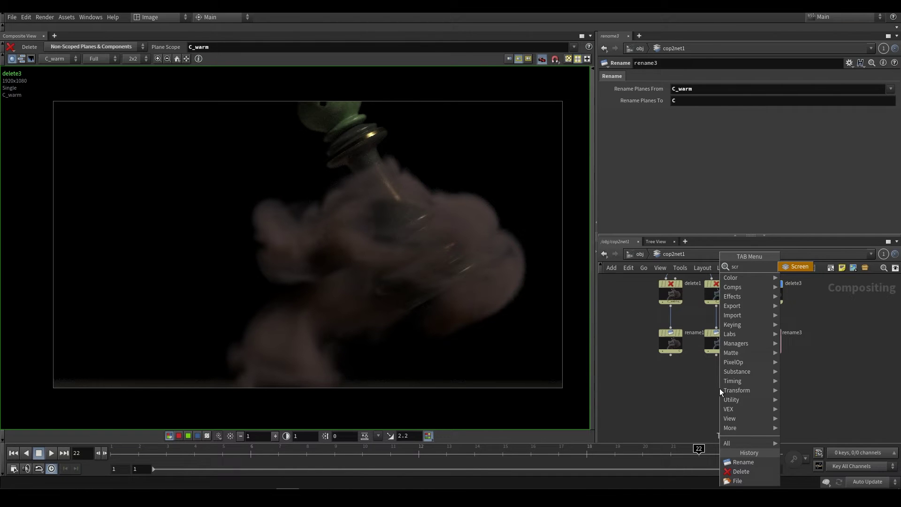
key(Return)
click(684, 399)
scroll(685, 399, up, 3)
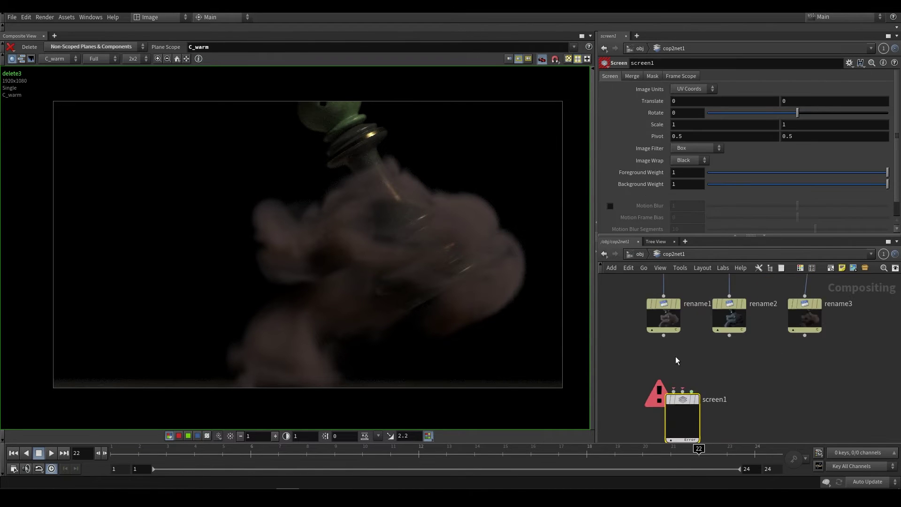
click(662, 306)
click(685, 374)
click(740, 307)
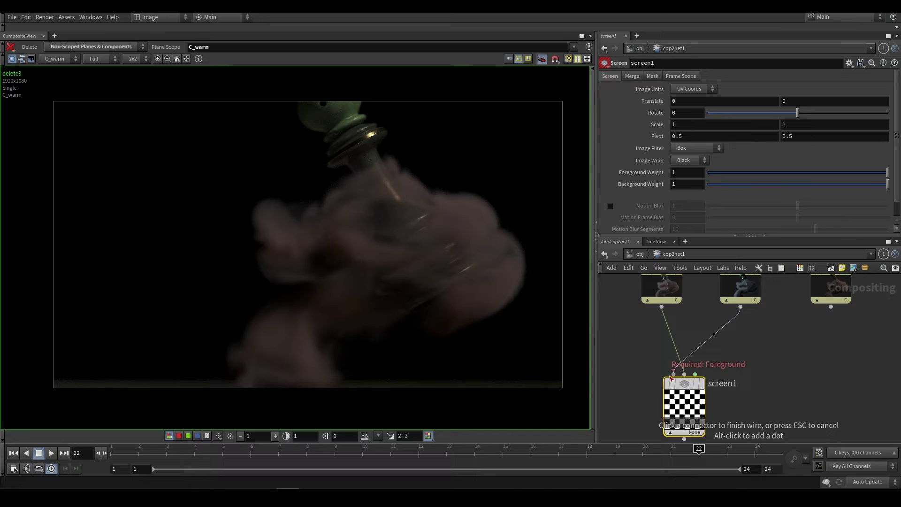
click(674, 374)
click(686, 388)
Copy screen1 as screen2, wiring screen1 and rename3 into it
scroll(744, 373, down, 3)
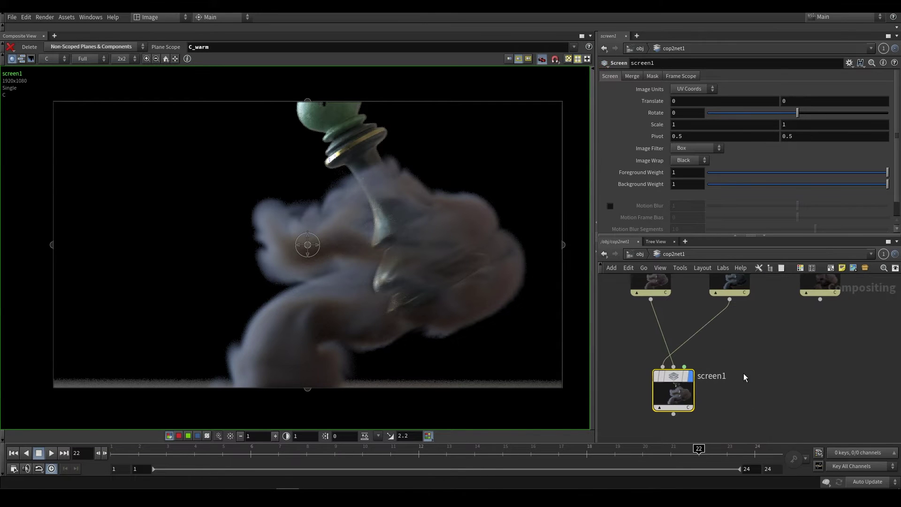
key(ctrl+c)
key(ctrl+v)
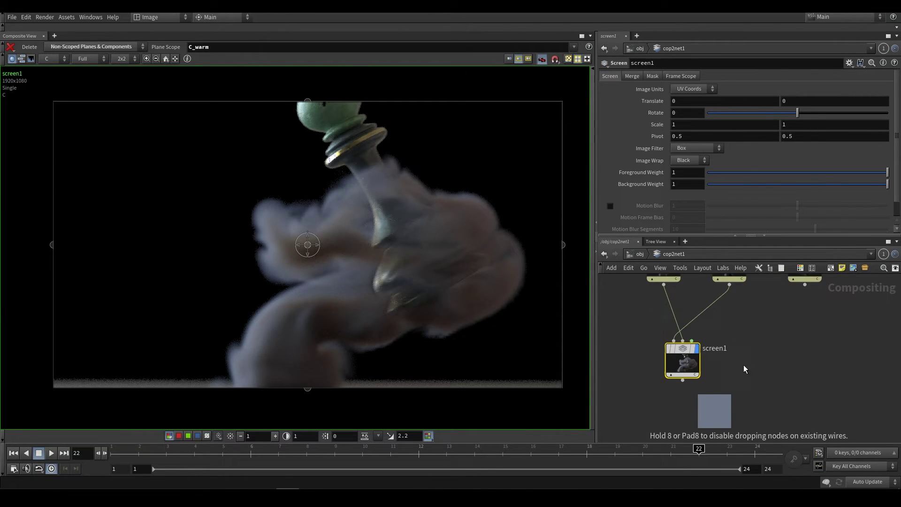
click(711, 403)
scroll(712, 404, up, 2)
drag(674, 351, 700, 357)
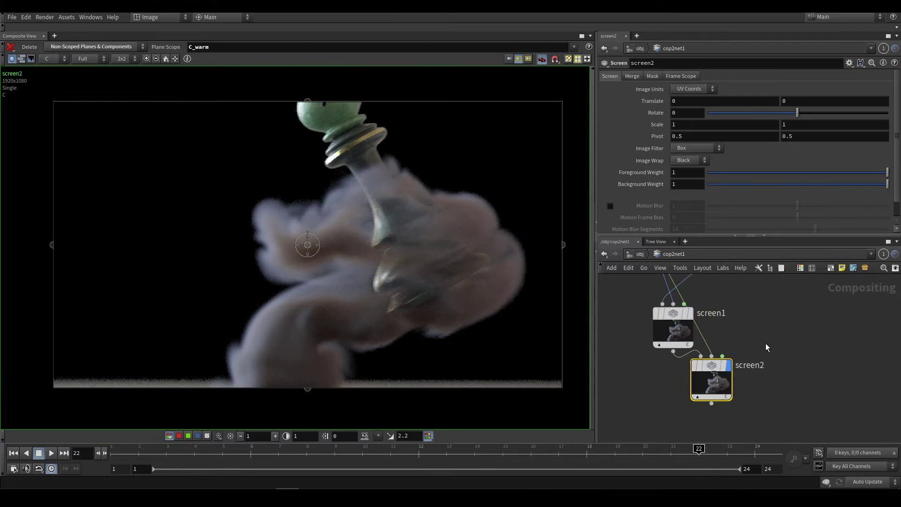
scroll(782, 319, down, 2)
click(783, 308)
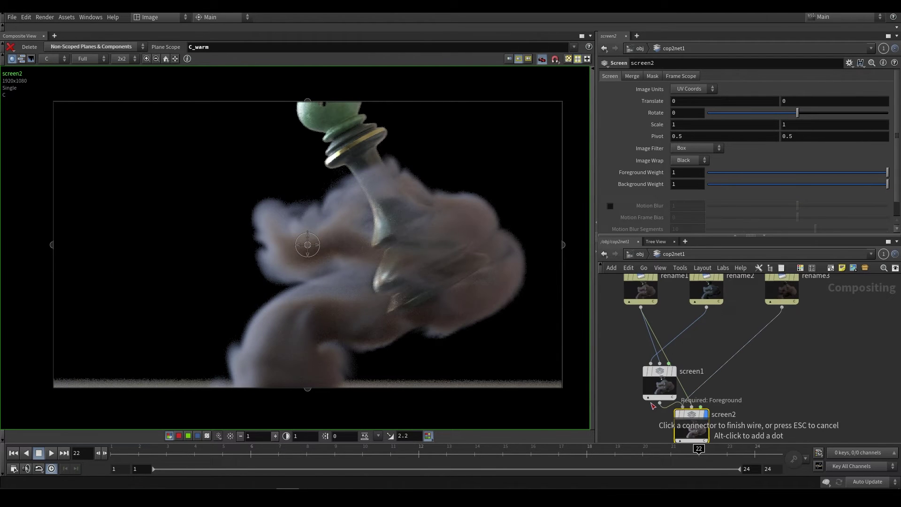
click(654, 405)
drag(692, 417, 730, 425)
View the light_paths_exr source image, then bring screen1 and screen2 back into view
scroll(756, 394, down, 1)
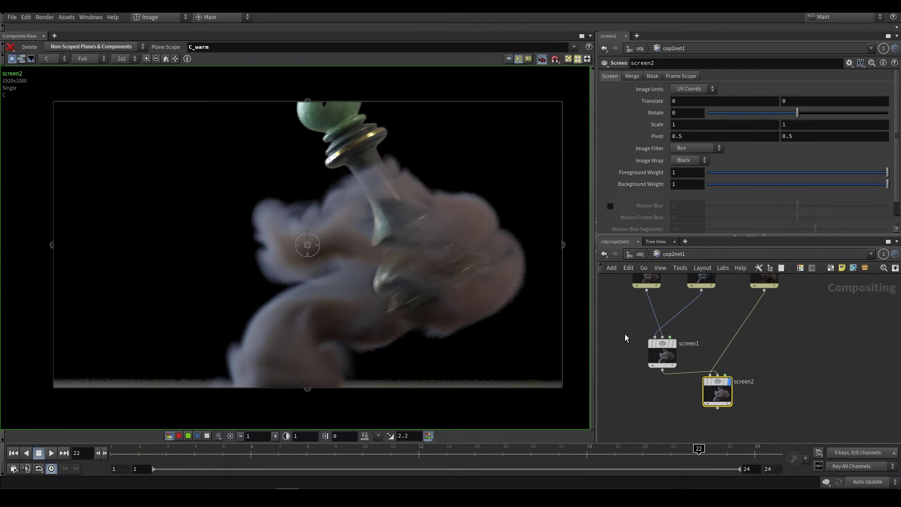
middle_drag(629, 331, 667, 423)
scroll(709, 338, up, 2)
click(710, 317)
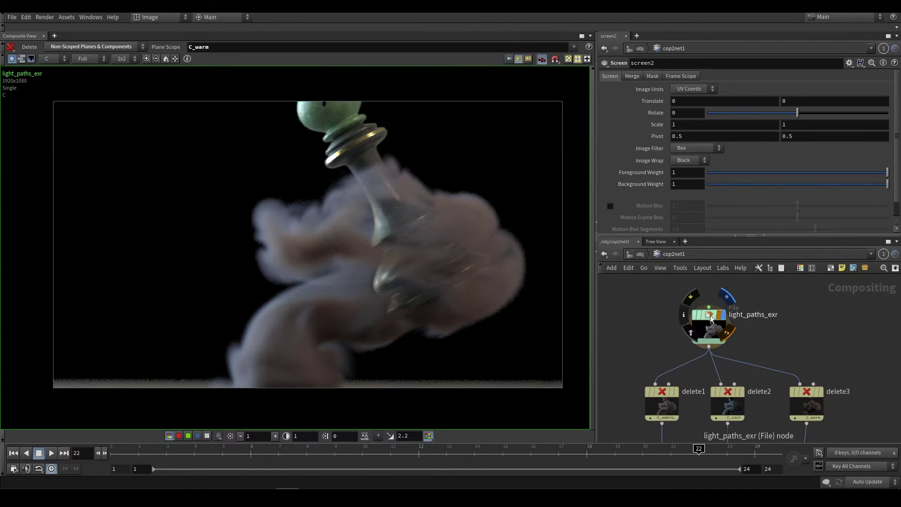
click(711, 318)
scroll(705, 358, down, 2)
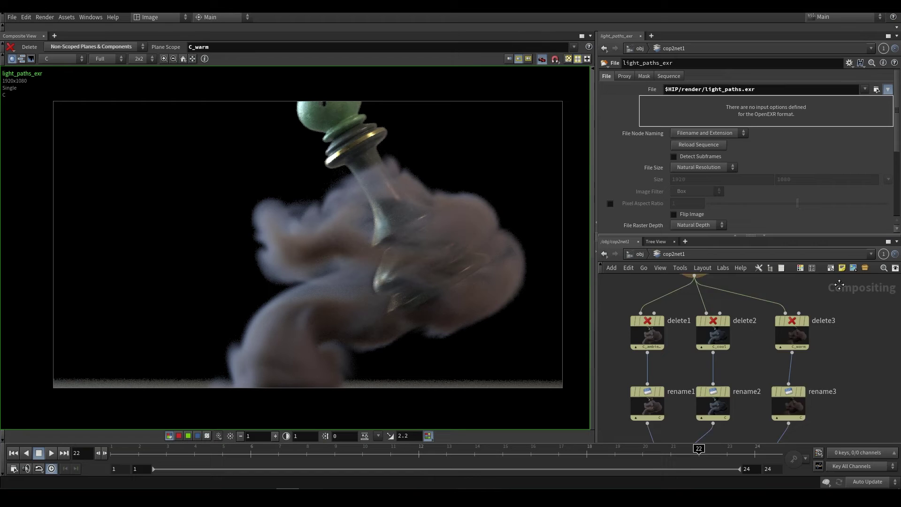
middle_drag(706, 357, 691, 272)
Insert a new colorcorrect1 node between rename3 and screen2
click(740, 417)
key(Tab)
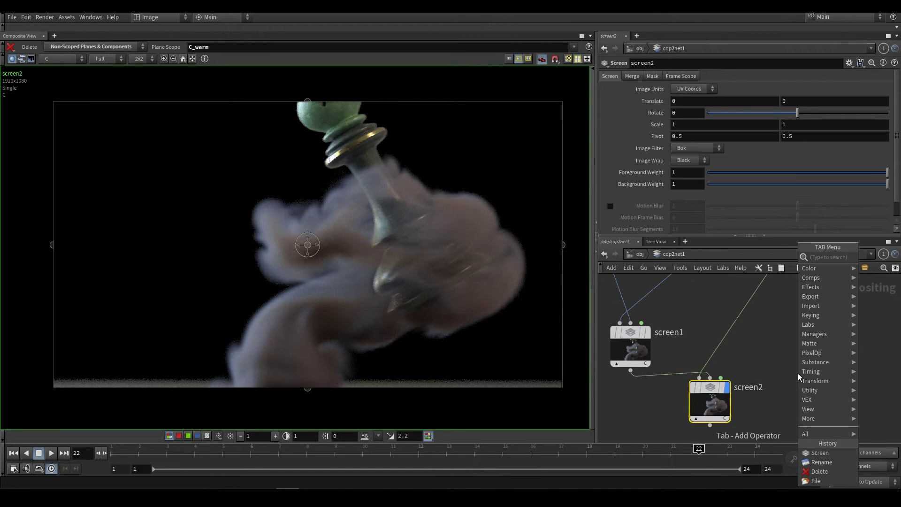
text(co)
text(mp)
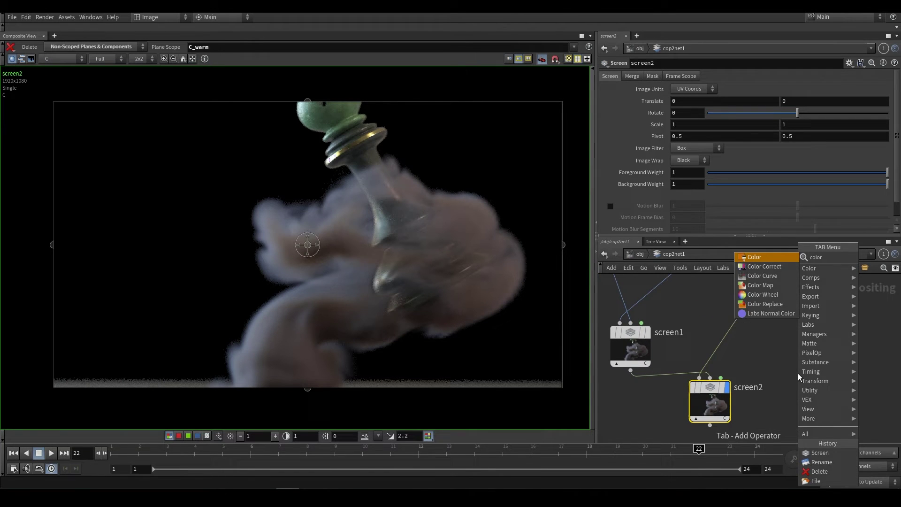
key(Return)
click(798, 373)
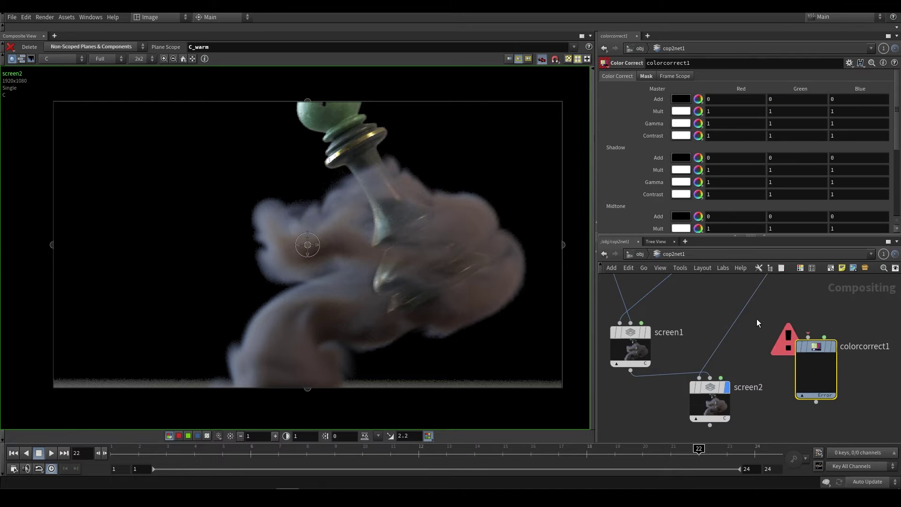
key(h)
click(783, 292)
click(772, 292)
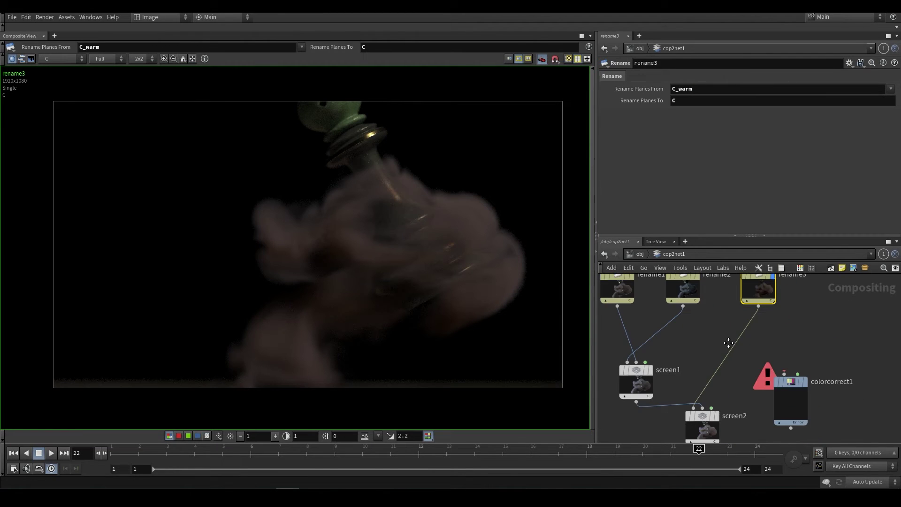
drag(793, 395, 747, 343)
Set colorcorrect1's Mult colour to green and check the screen2 composite
click(746, 344)
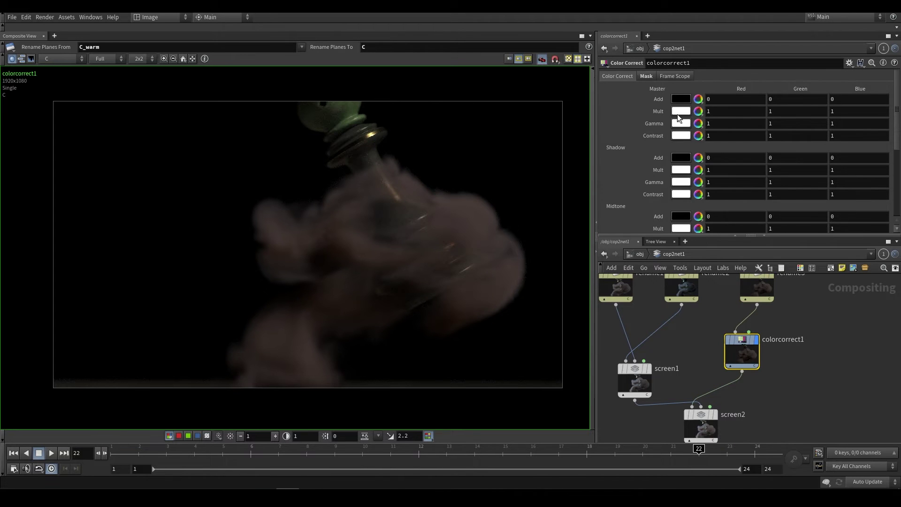
click(680, 113)
drag(564, 133, 527, 112)
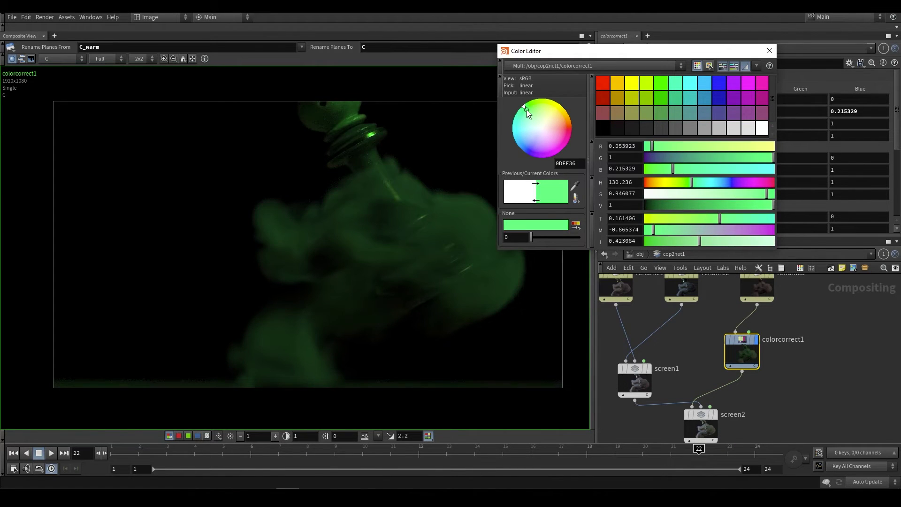
click(768, 50)
middle_drag(722, 348, 735, 309)
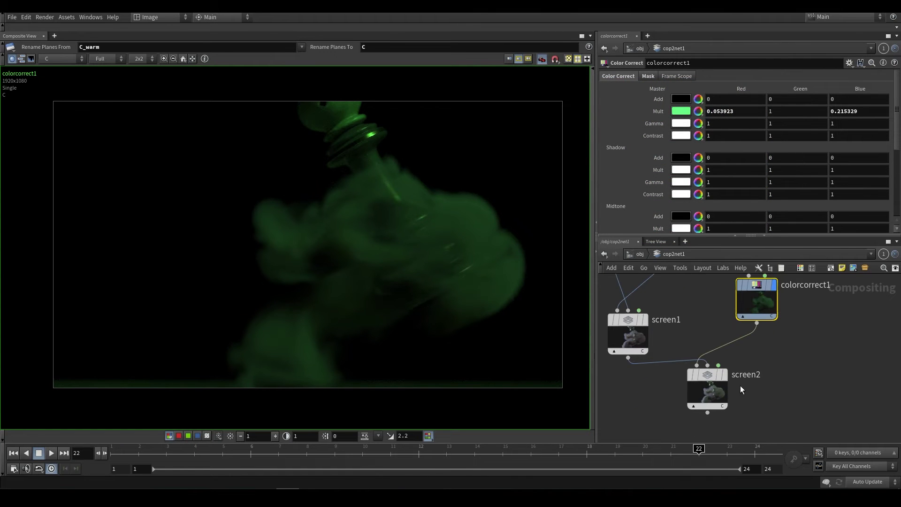
scroll(742, 388, up, 2)
click(722, 378)
click(718, 385)
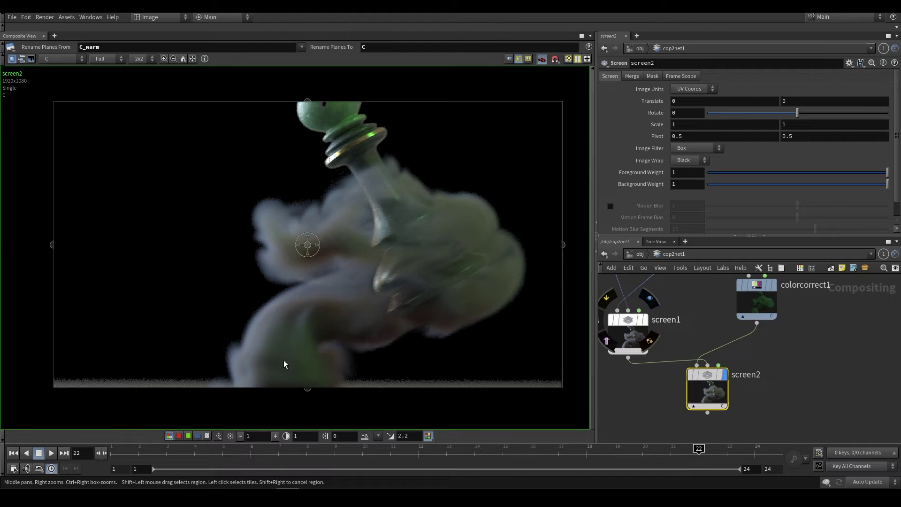
Paste a copy of colorcorrect1 as colorcorrect2 on the rename2 to screen1 wire
scroll(788, 356, down, 3)
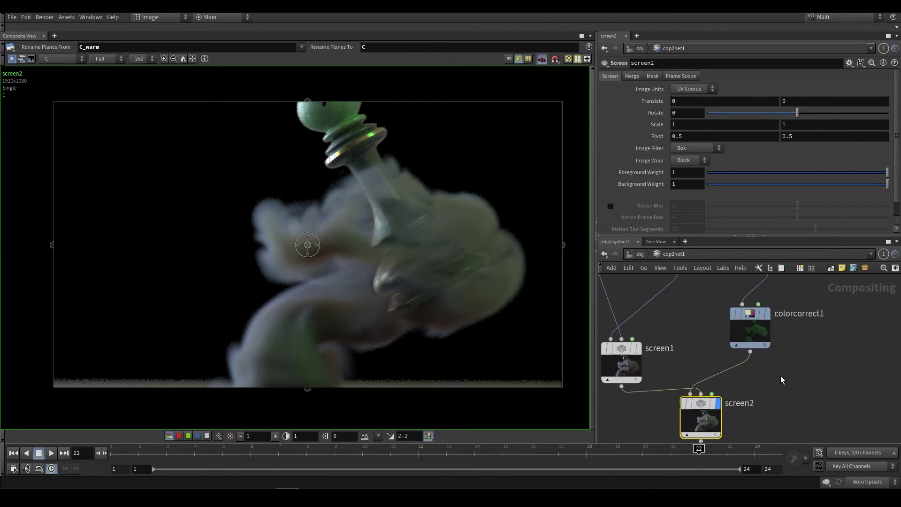
middle_drag(713, 351, 699, 325)
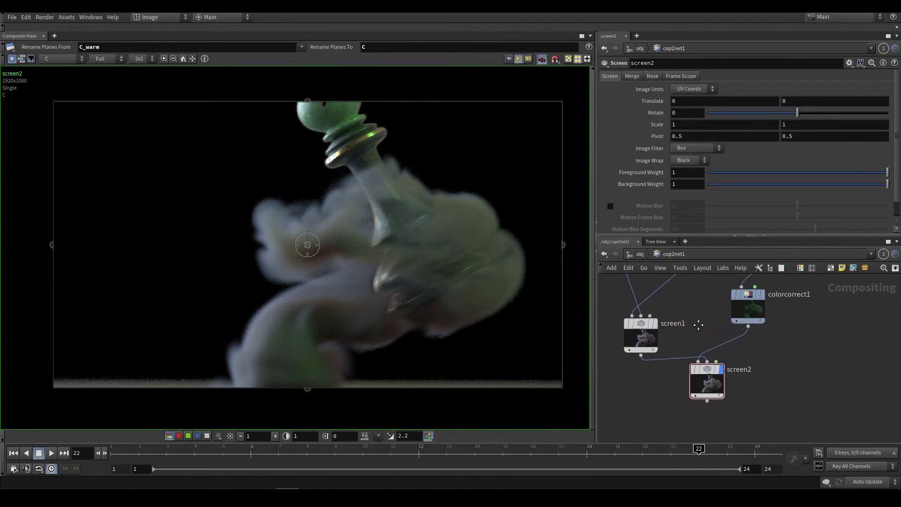
click(748, 305)
middle_drag(805, 328, 805, 361)
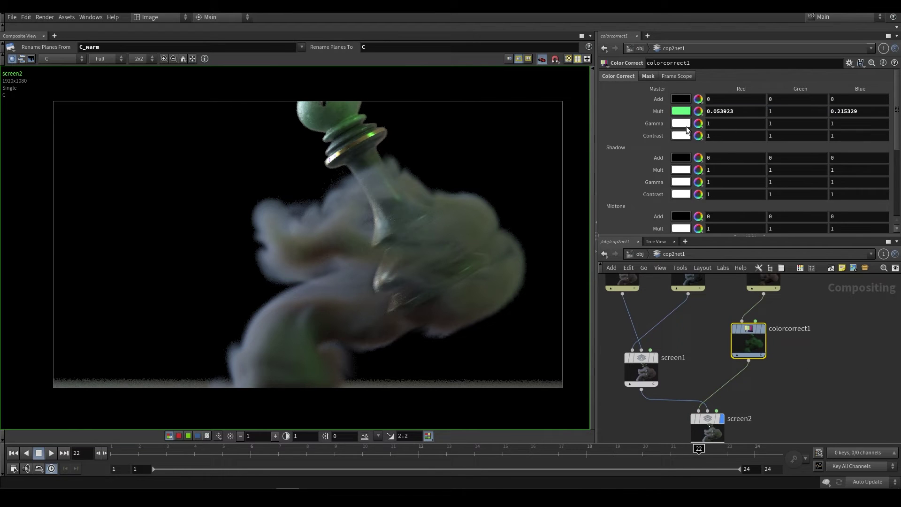
scroll(704, 356, down, 2)
key(ctrl+v)
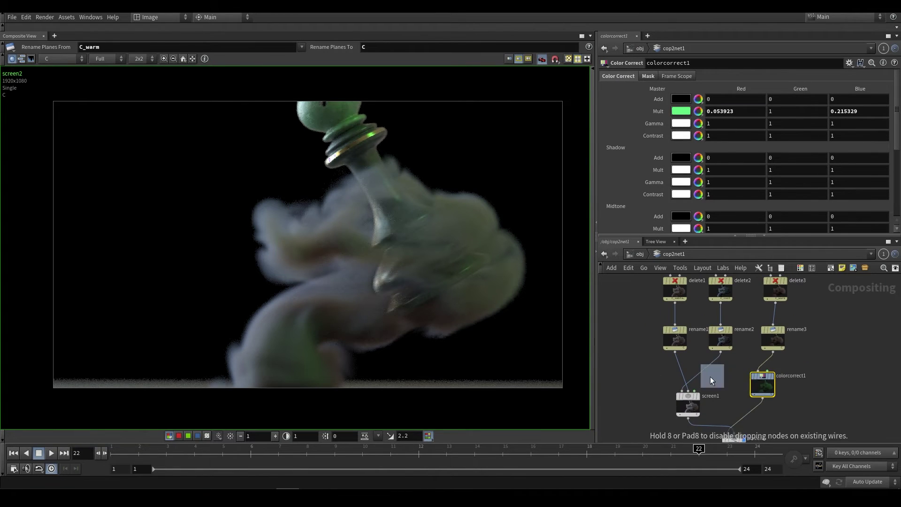
click(705, 372)
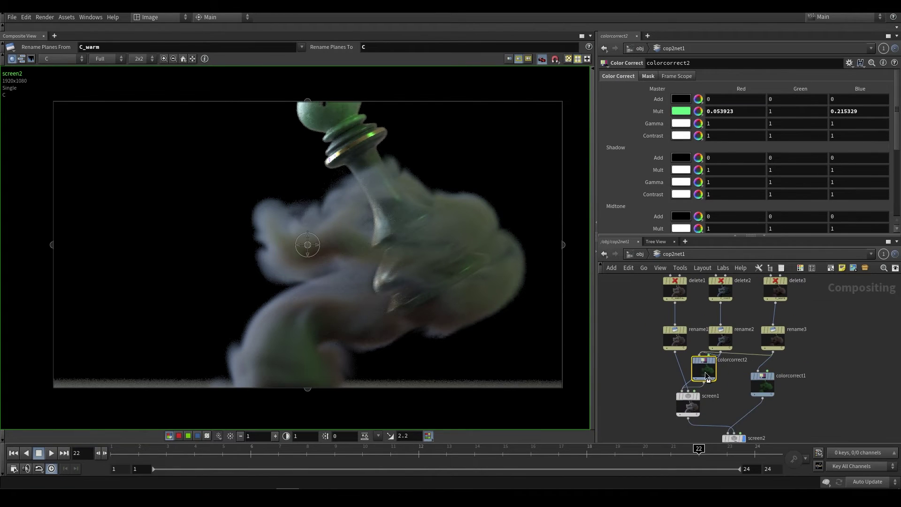
Set colorcorrect2's Mult to yellow (1, 0.688368, 0.053923)
click(681, 112)
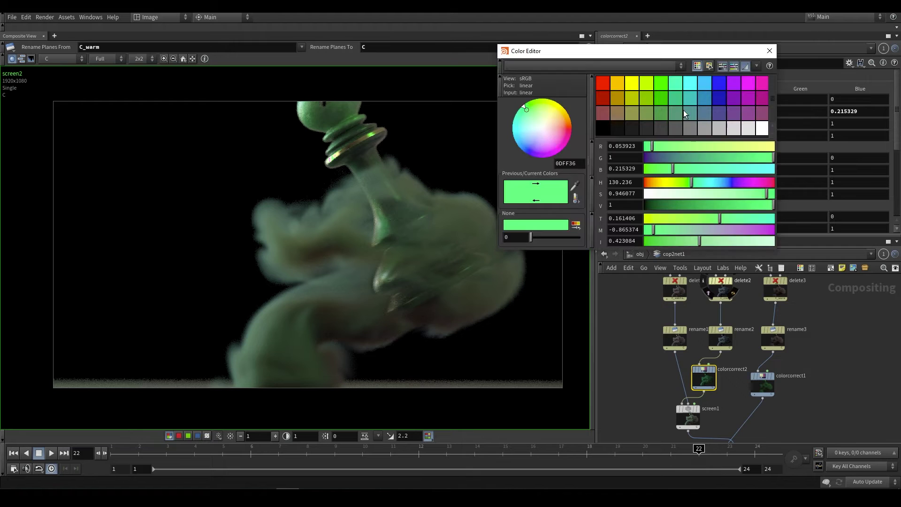
click(530, 147)
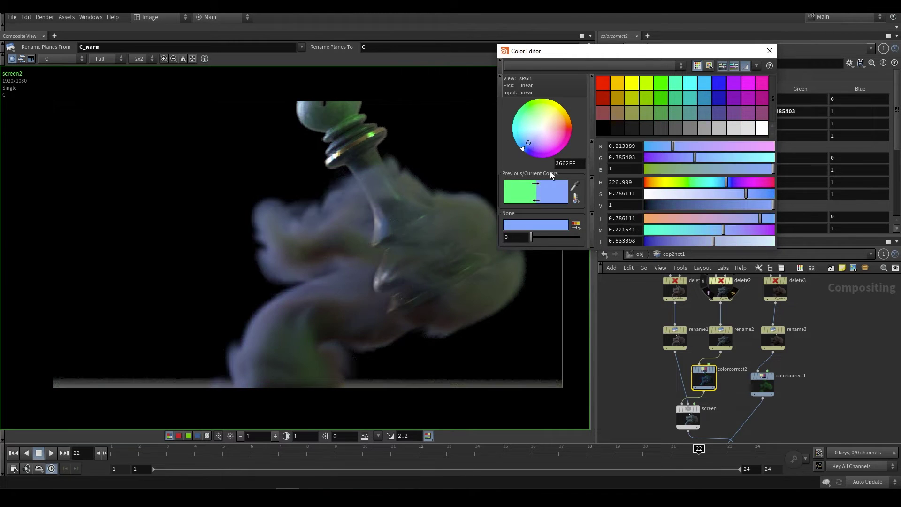
click(560, 131)
drag(565, 128, 562, 110)
scroll(762, 291, down, 2)
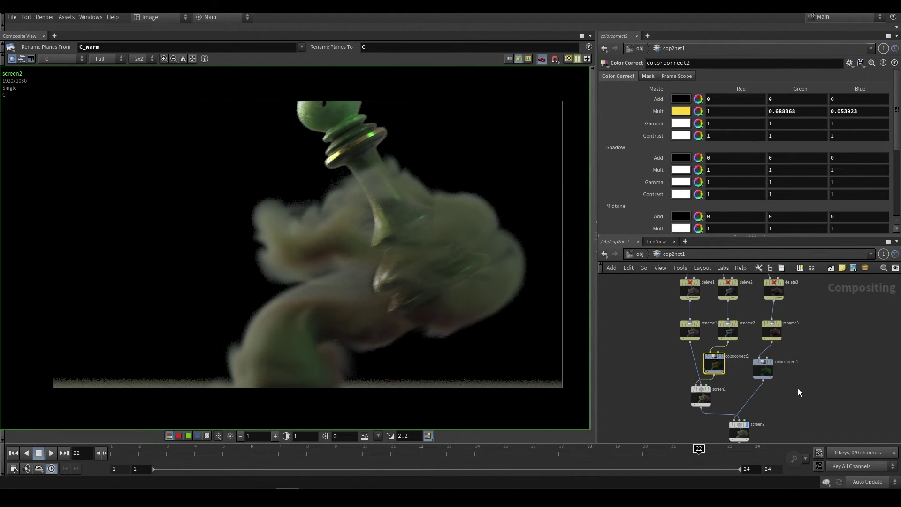
mouse_move(714, 372)
mouse_down()
mouse_move(728, 372)
mouse_move(719, 365)
mouse_up()
scroll(828, 390, down, 2)
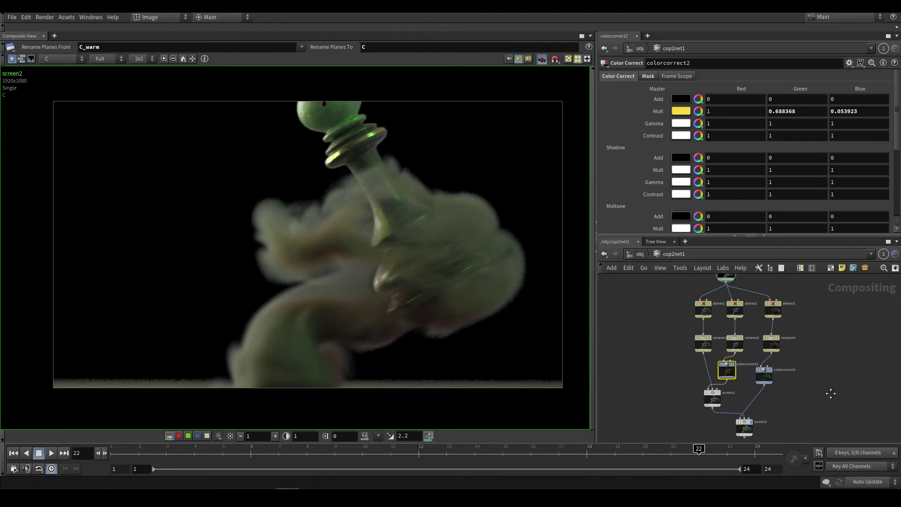
Return to the AOVs network with karma1 and switch to the Solaris desktop
click(640, 254)
double_click(684, 348)
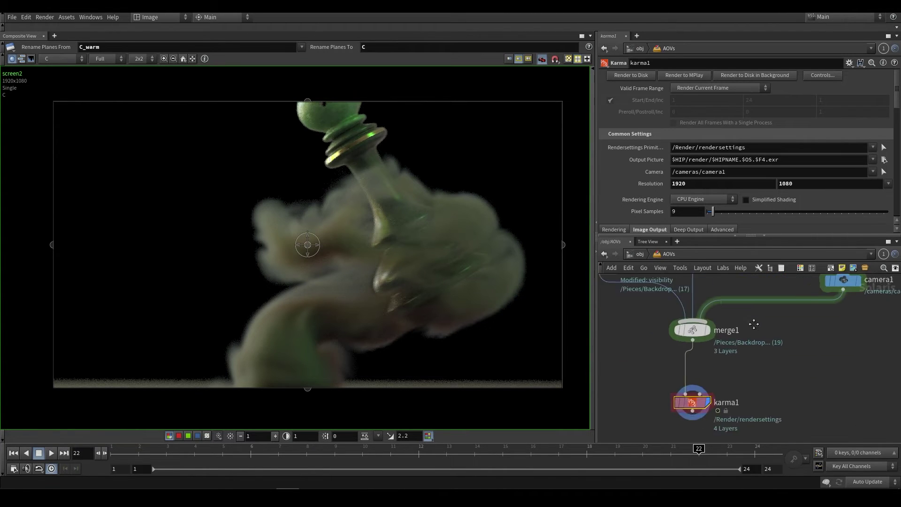
middle_drag(753, 324, 770, 298)
scroll(634, 188, down, 3)
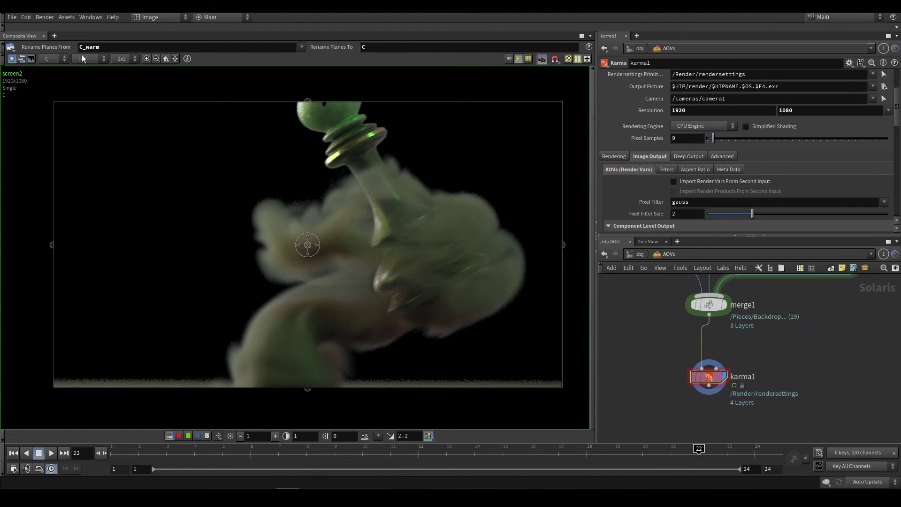
click(151, 17)
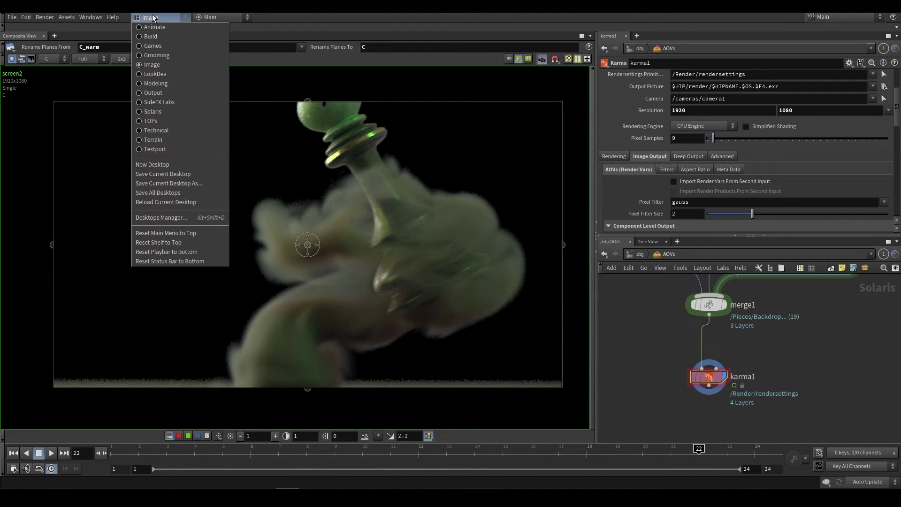
click(141, 113)
Scroll karma1's AOV settings to enable Depth (Camera Space), then back to the top
scroll(587, 180, down, 3)
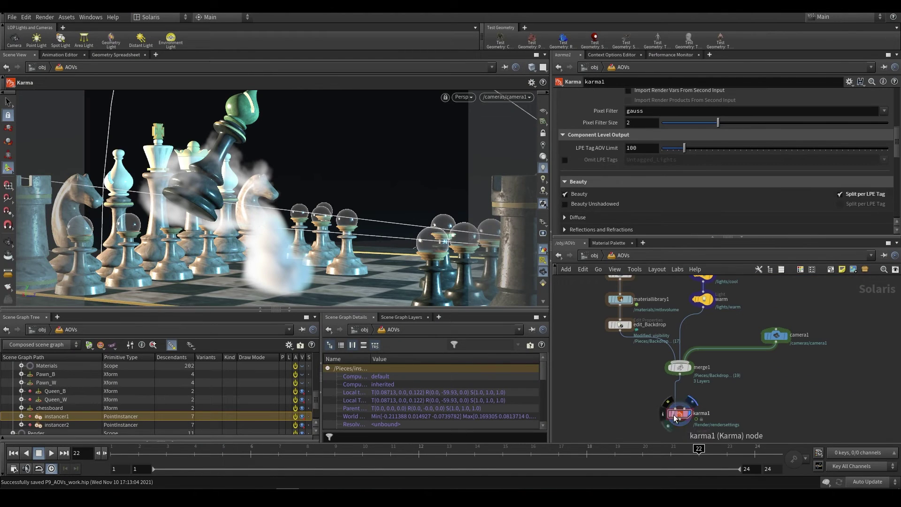
scroll(590, 171, down, 3)
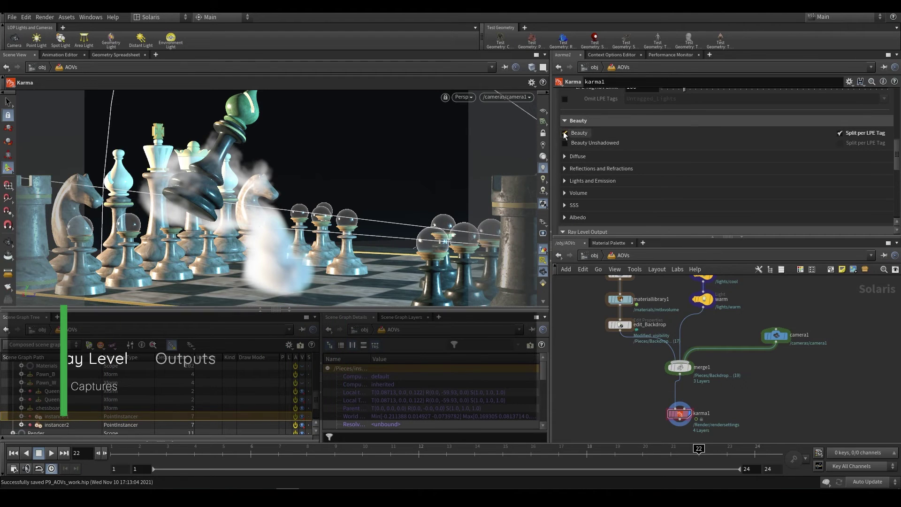
scroll(636, 181, down, 3)
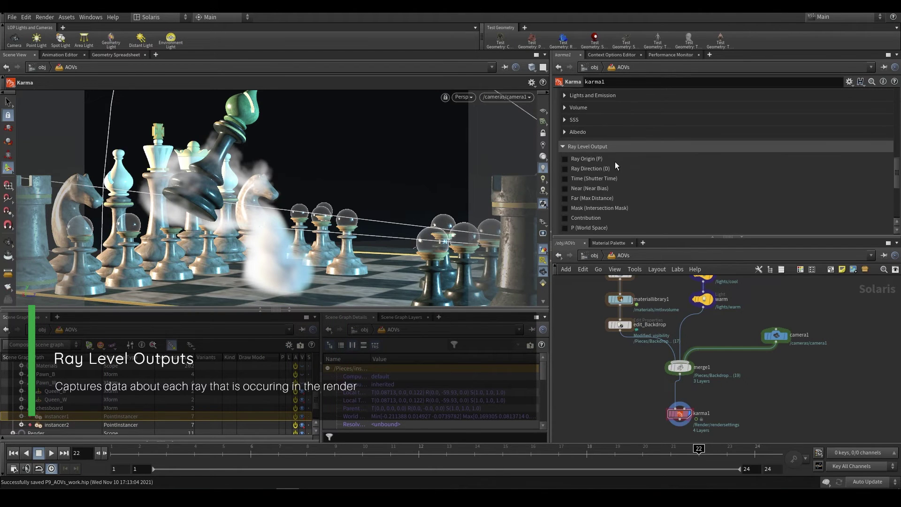
scroll(612, 160, down, 3)
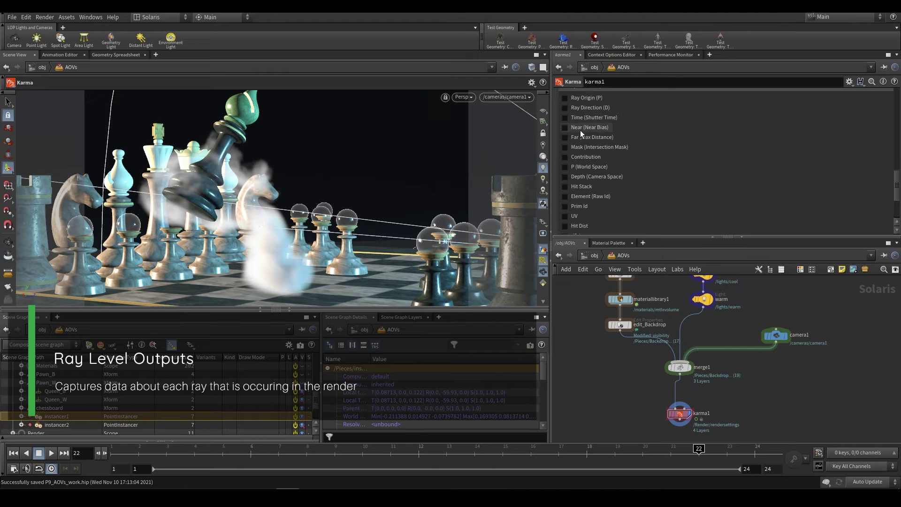
scroll(580, 130, up, 1)
scroll(605, 188, down, 1)
scroll(606, 188, down, 1)
scroll(634, 197, up, 1)
scroll(618, 180, down, 2)
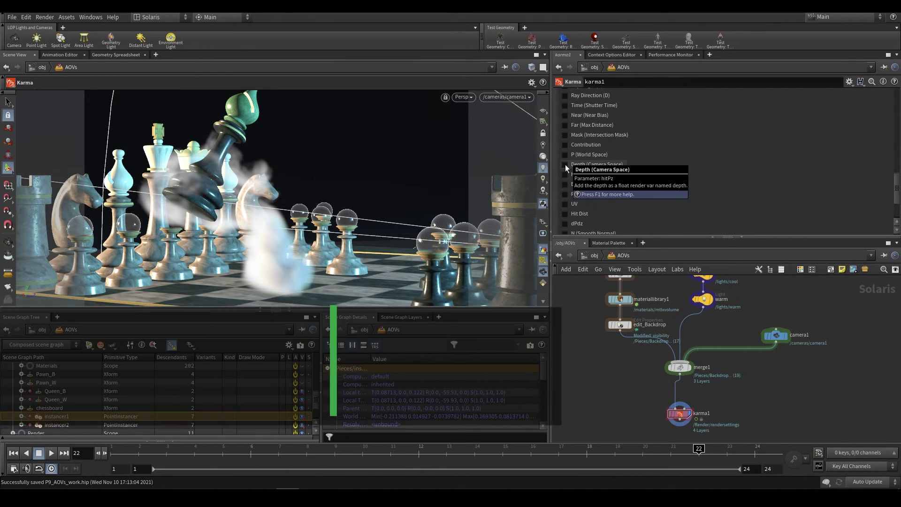
scroll(751, 201, up, 10)
scroll(632, 210, up, 10)
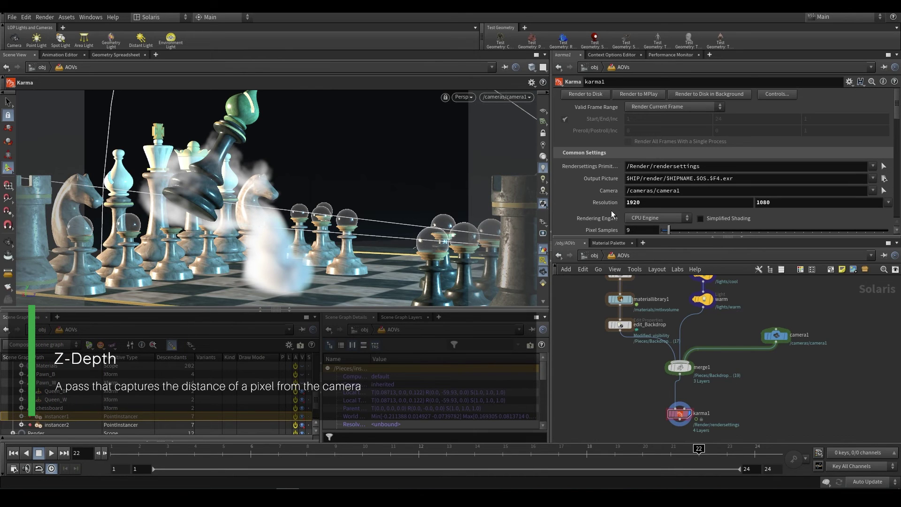
Render karma1 to MPlay and view the depth channel with Adapt To Full Pixel Range
click(639, 94)
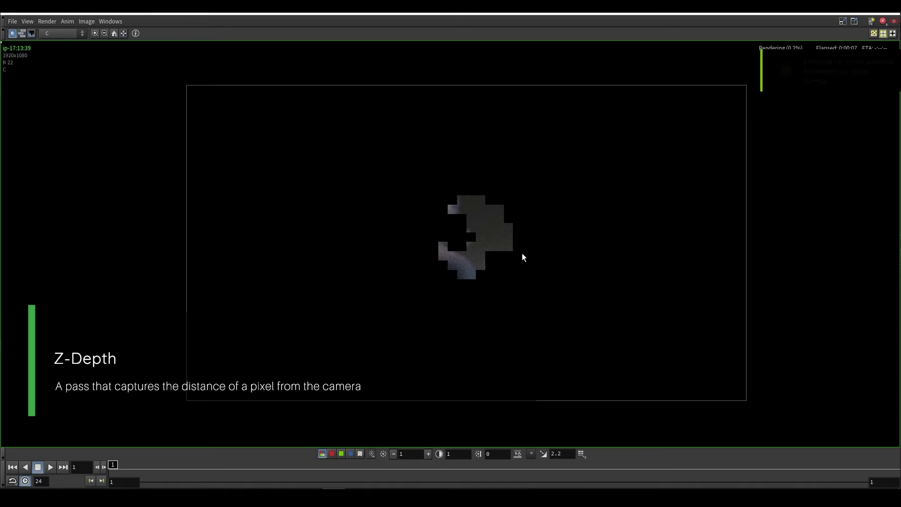
scroll(490, 258, up, 1)
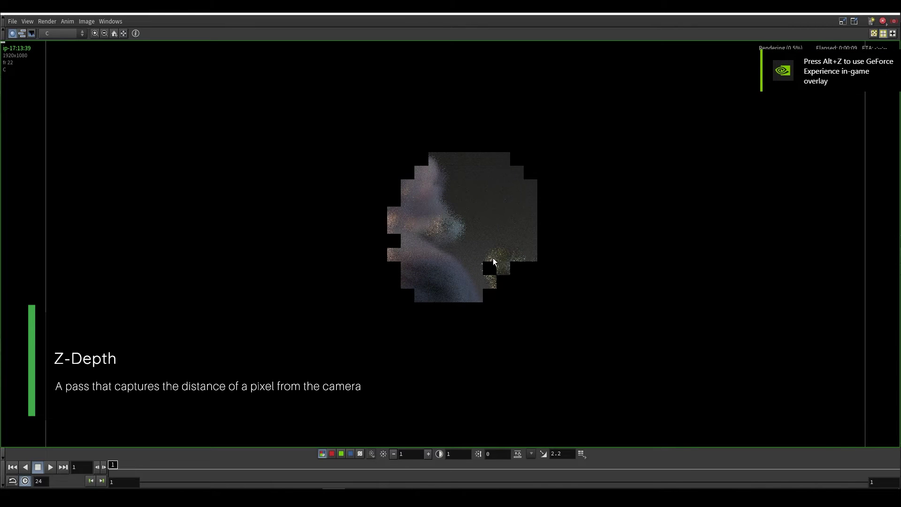
click(61, 33)
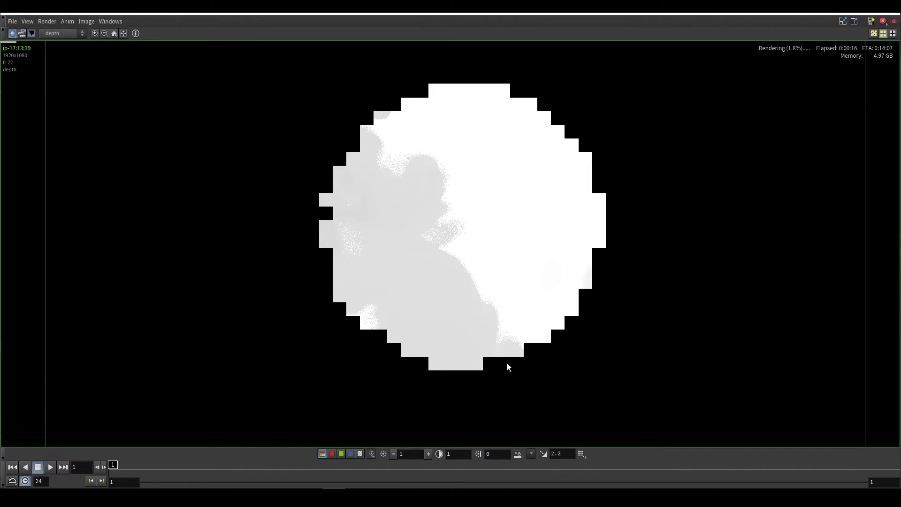
scroll(487, 138, down, 2)
scroll(458, 173, up, 1)
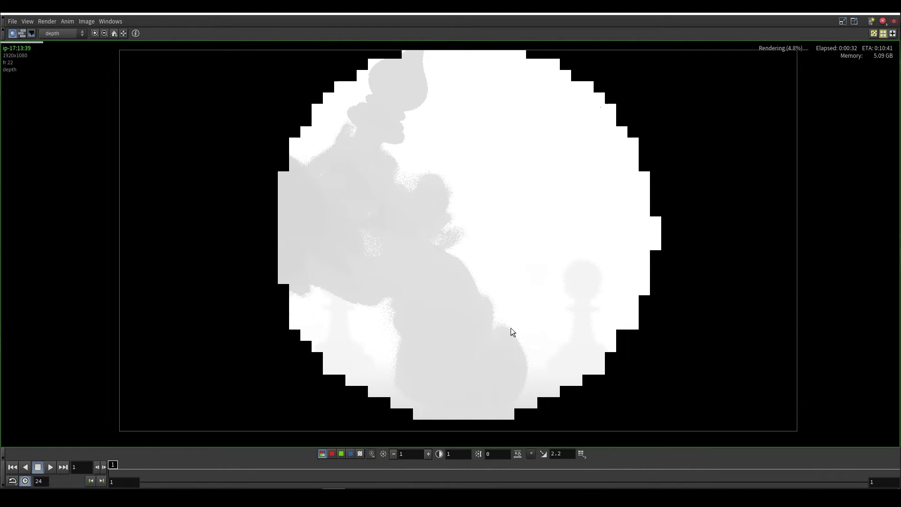
click(517, 454)
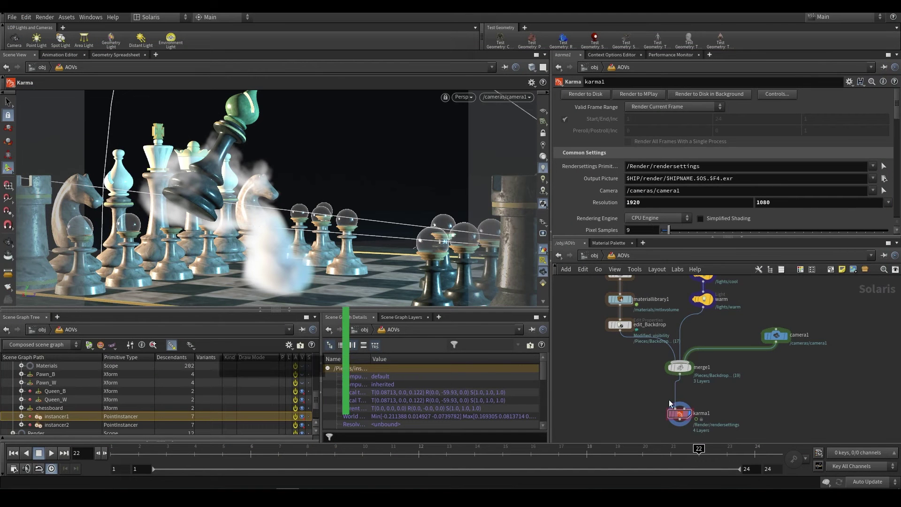
Set karma1's Extra Render Vars count to 1
scroll(604, 188, down, 15)
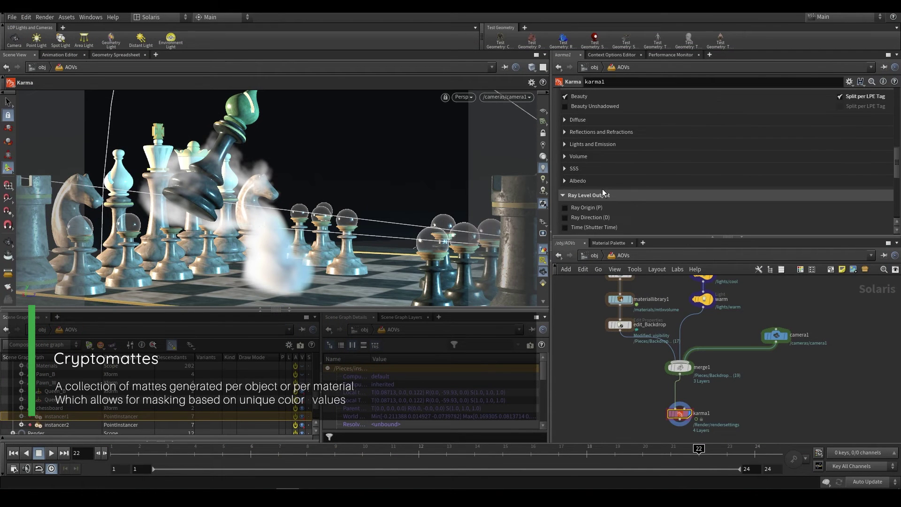
scroll(602, 190, down, 5)
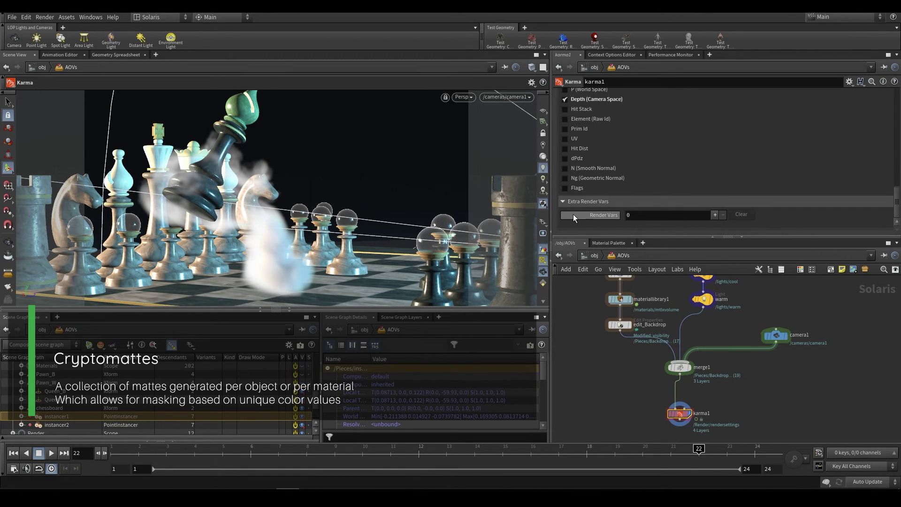
click(715, 214)
scroll(609, 185, down, 3)
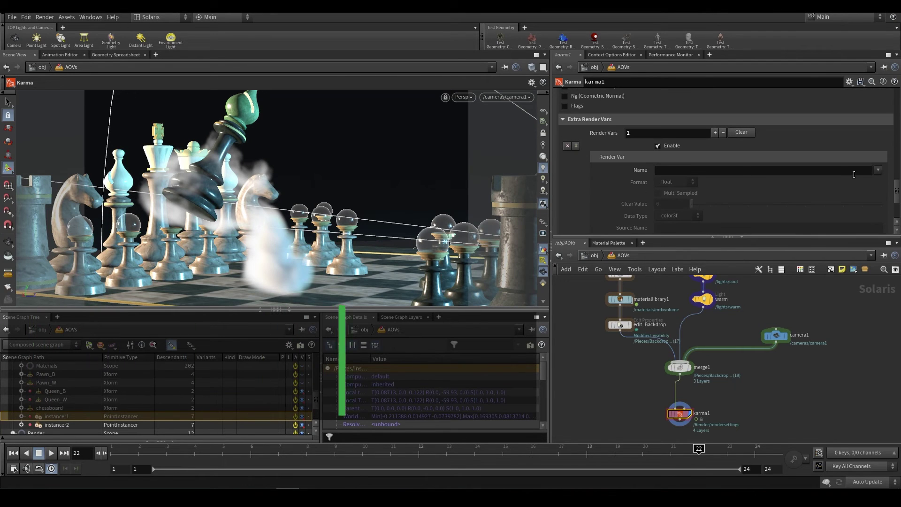
scroll(621, 172, down, 2)
scroll(618, 121, down, 2)
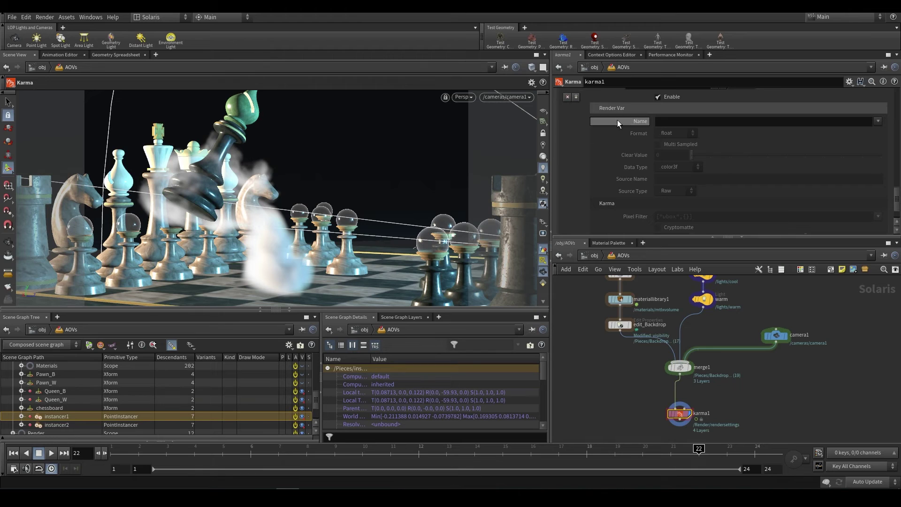
scroll(699, 159, down, 3)
scroll(781, 185, up, 3)
Browse the render var's Name preset list twice without choosing a name
click(878, 121)
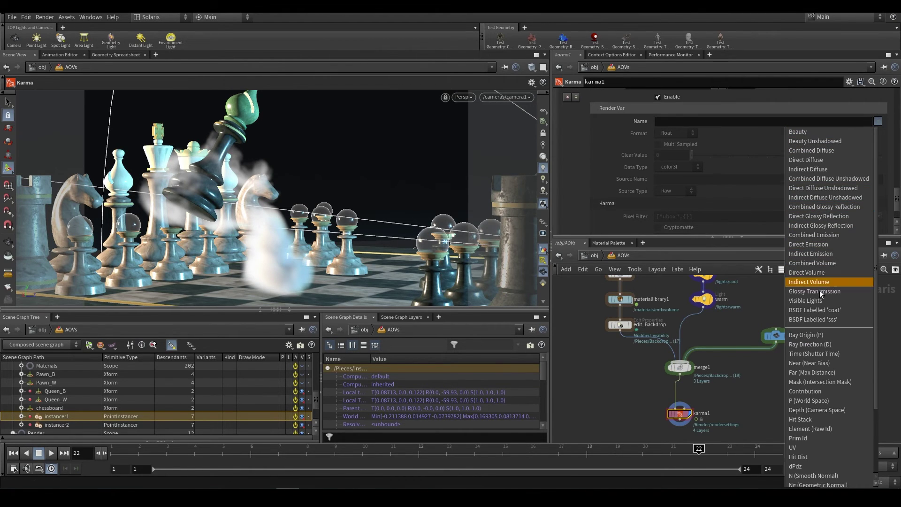
click(670, 184)
scroll(584, 198, up, 5)
scroll(589, 200, up, 4)
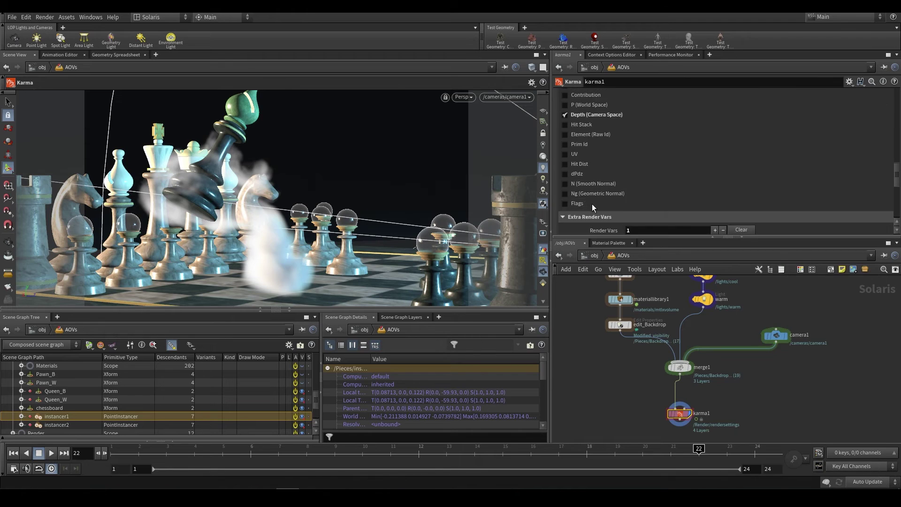
scroll(605, 188, down, 4)
scroll(736, 184, down, 3)
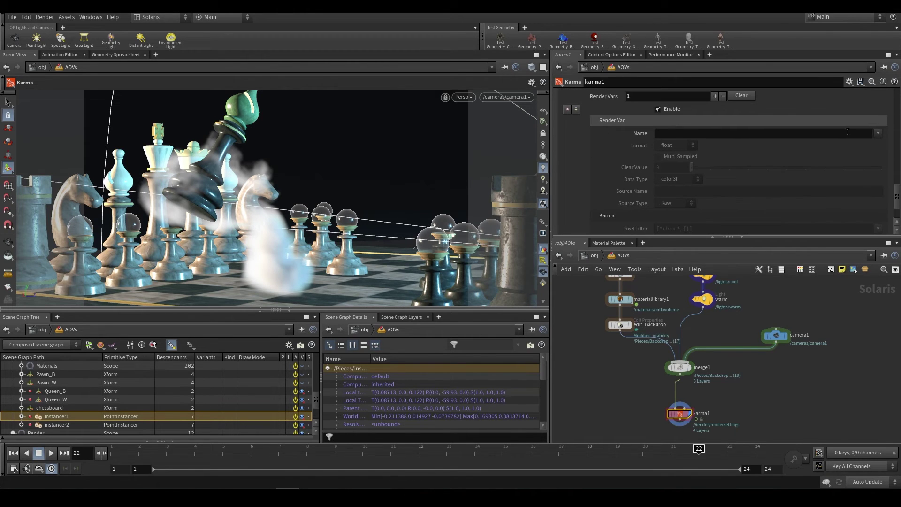
click(878, 133)
scroll(845, 169, down, 2)
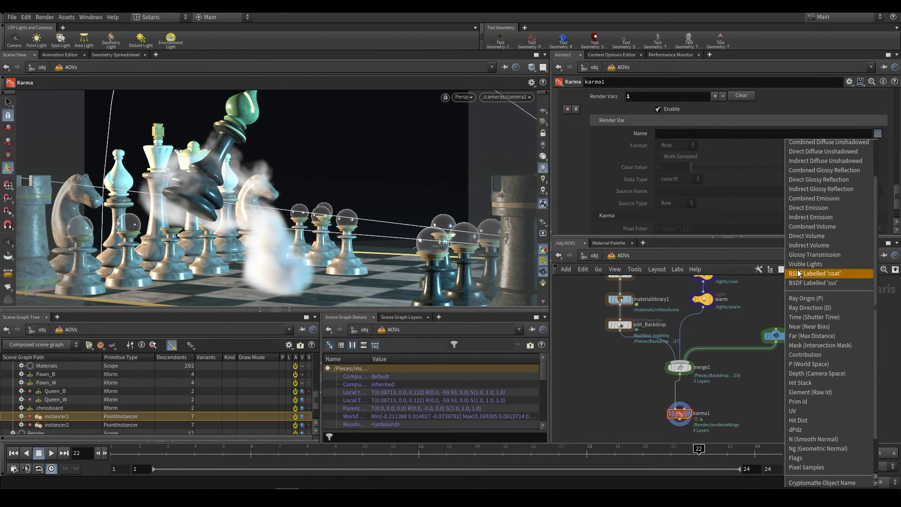
click(592, 188)
scroll(577, 193, down, 2)
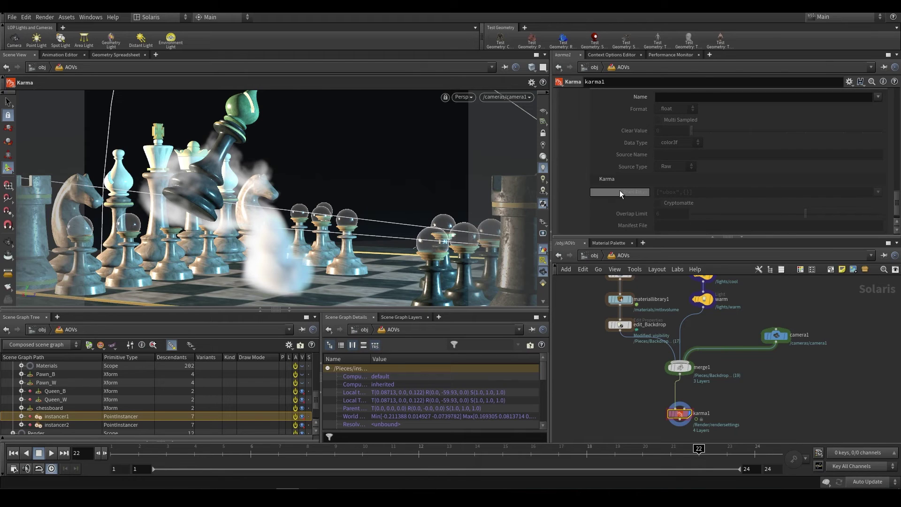
scroll(641, 200, up, 1)
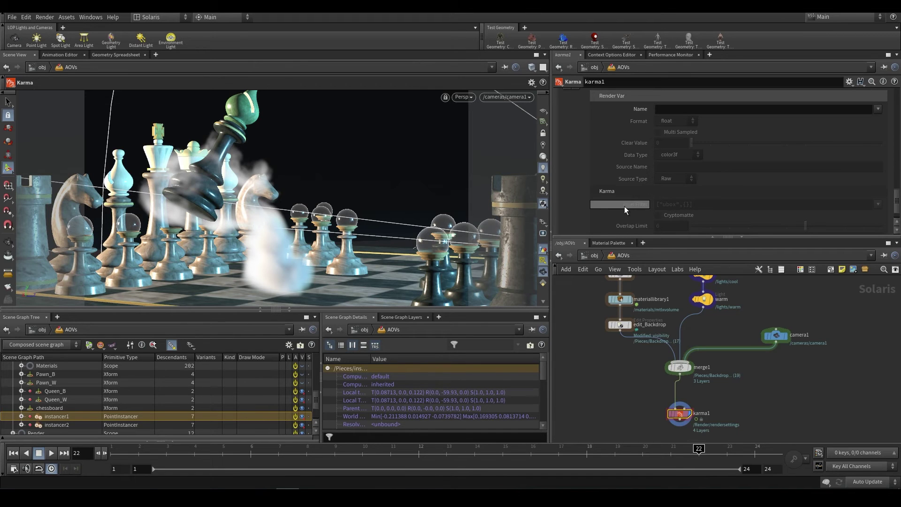
Show the render var's Name presets down to the Cryptomatte object and material entries
scroll(605, 181, up, 1)
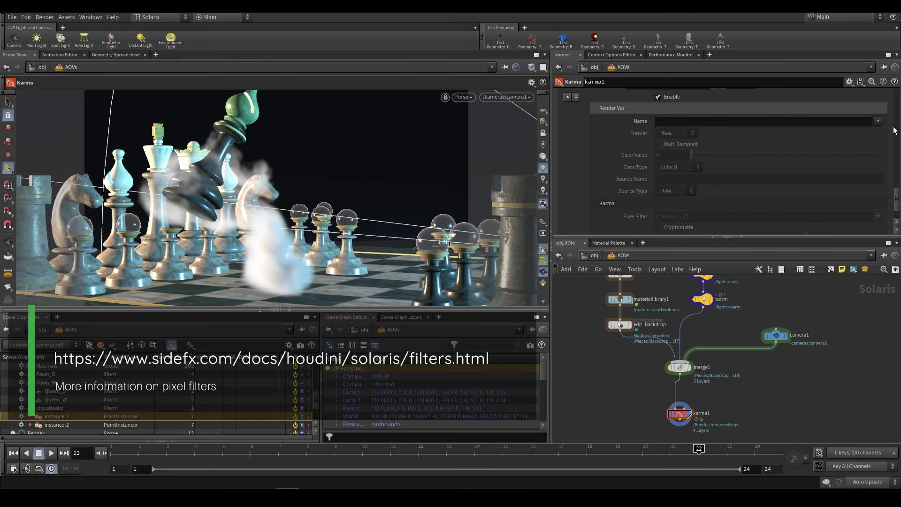
click(878, 121)
scroll(831, 325, down, 3)
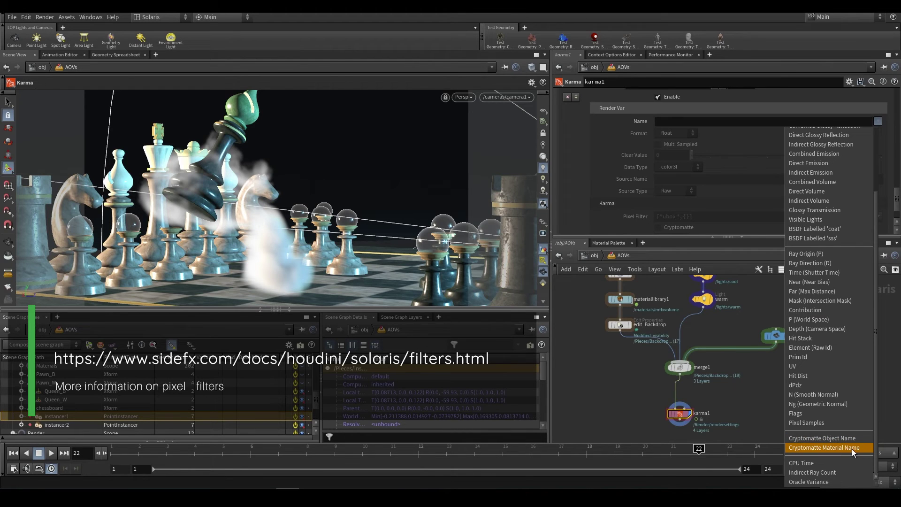
Enable Cryptomatte on the CryptoObject render var, a color3f built from the __name primvar
click(809, 440)
scroll(647, 158, down, 2)
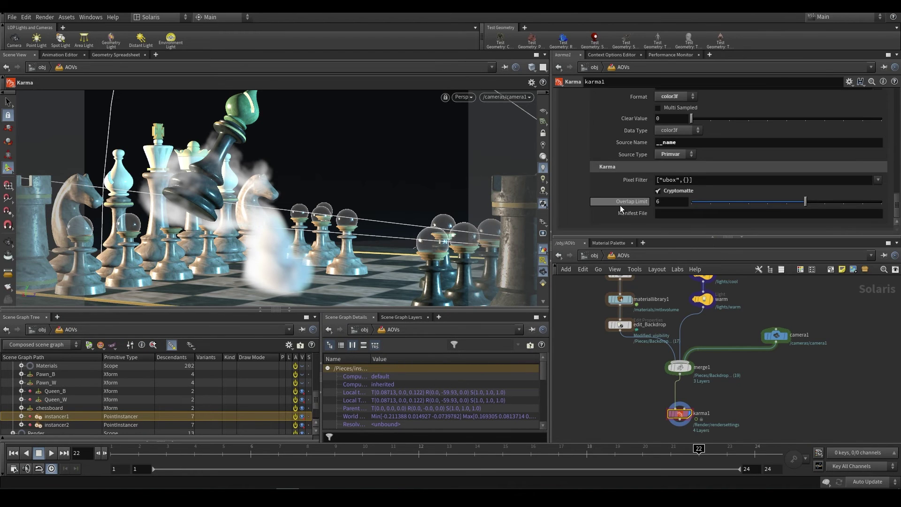
scroll(621, 205, up, 10)
scroll(620, 183, up, 15)
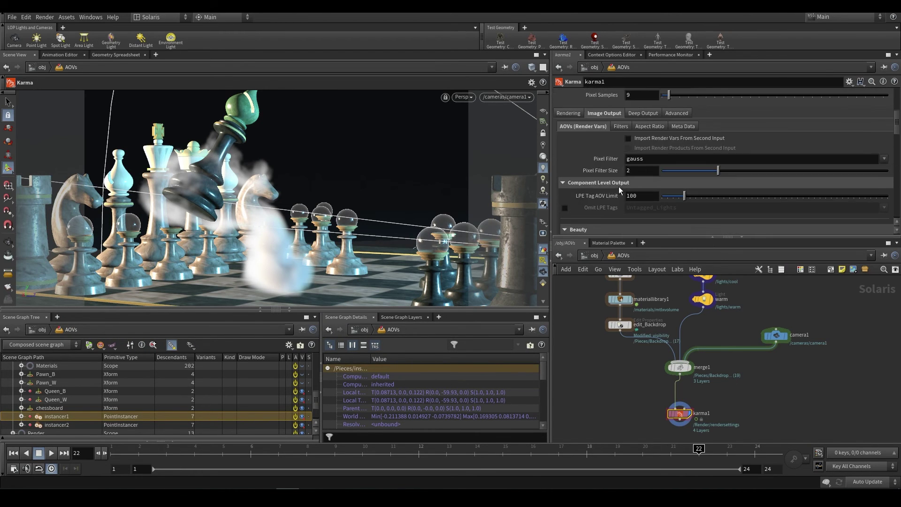
scroll(601, 163, down, 20)
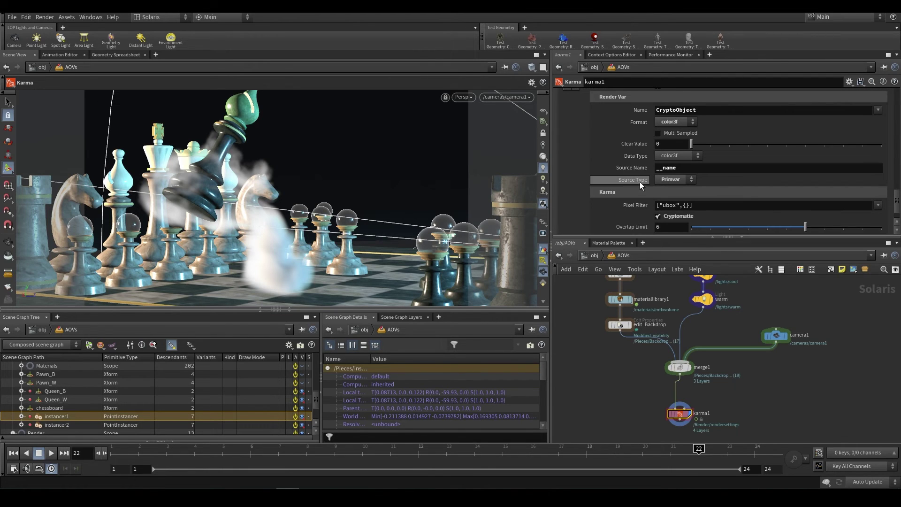
scroll(621, 187, down, 2)
scroll(620, 186, up, 2)
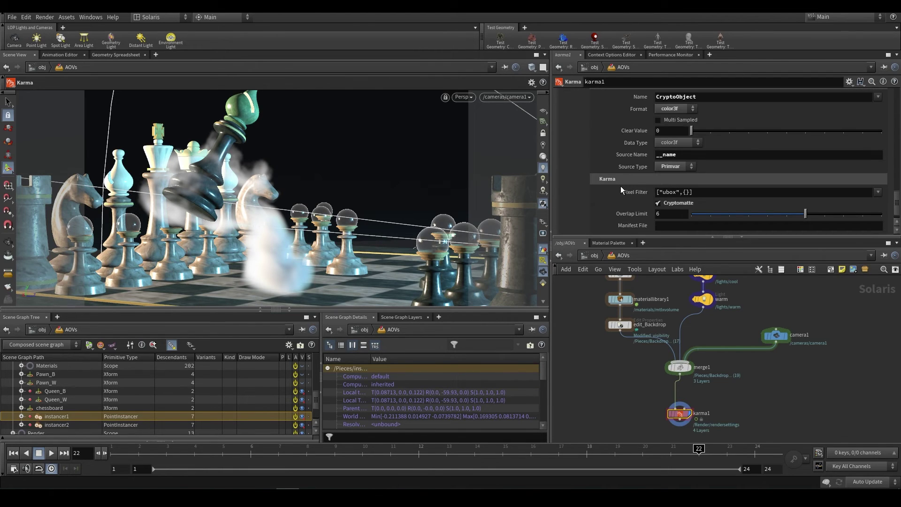
scroll(621, 186, up, 20)
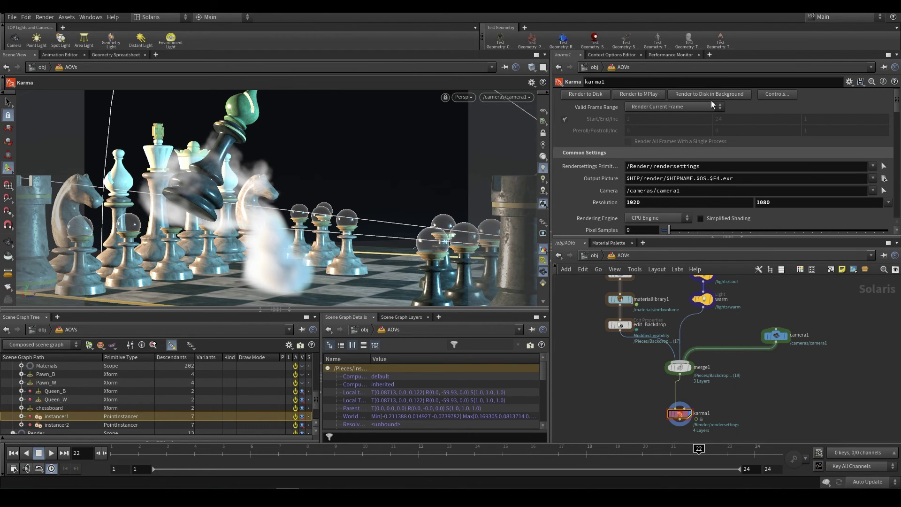
drag(899, 114, 897, 219)
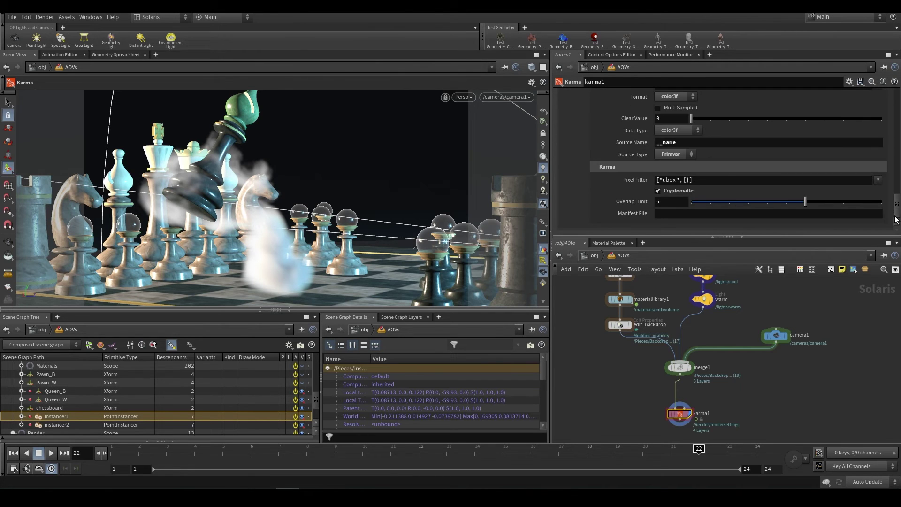
scroll(616, 193, up, 10)
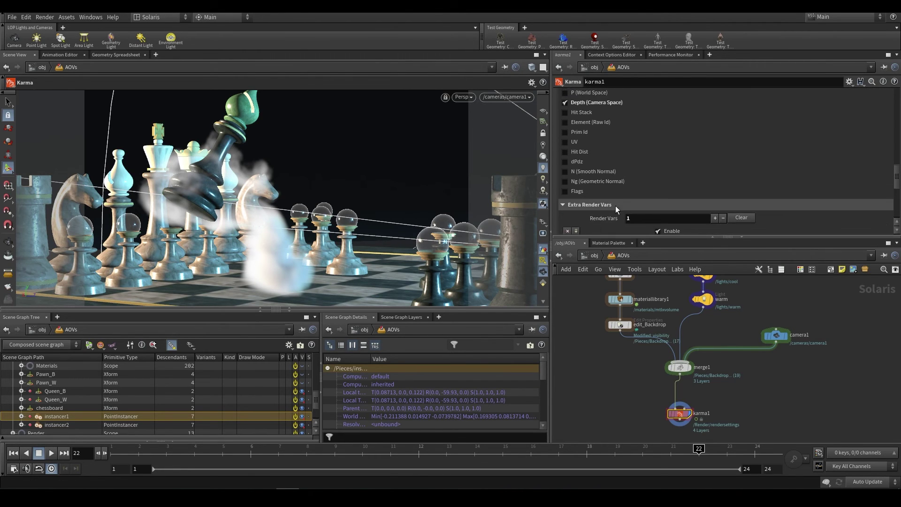
scroll(592, 164, up, 6)
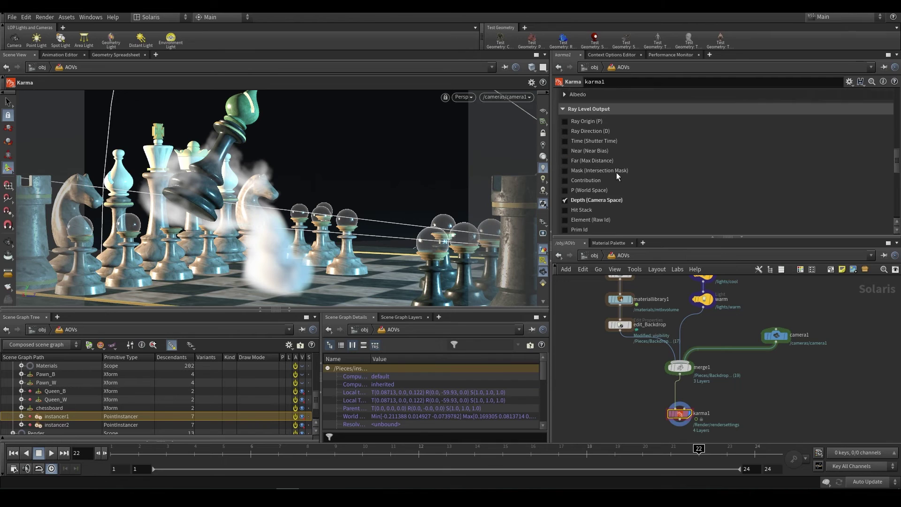
scroll(612, 184, down, 12)
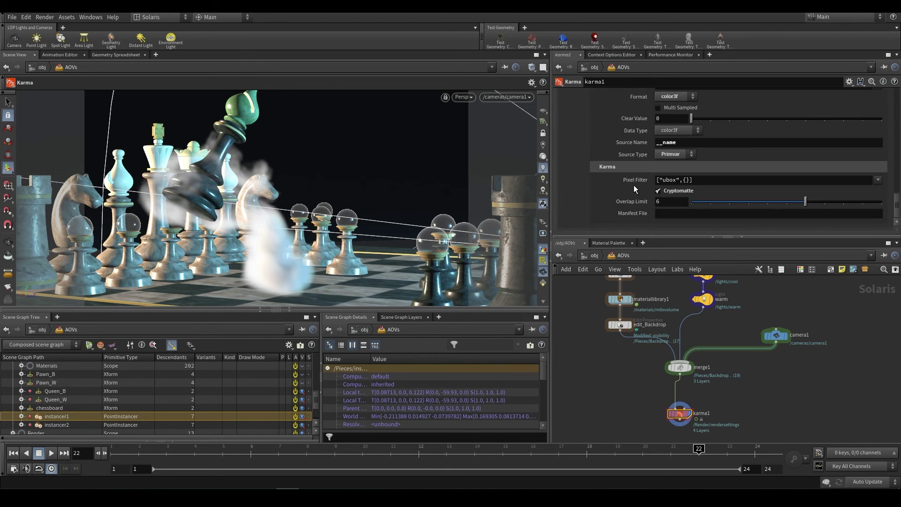
scroll(627, 186, up, 5)
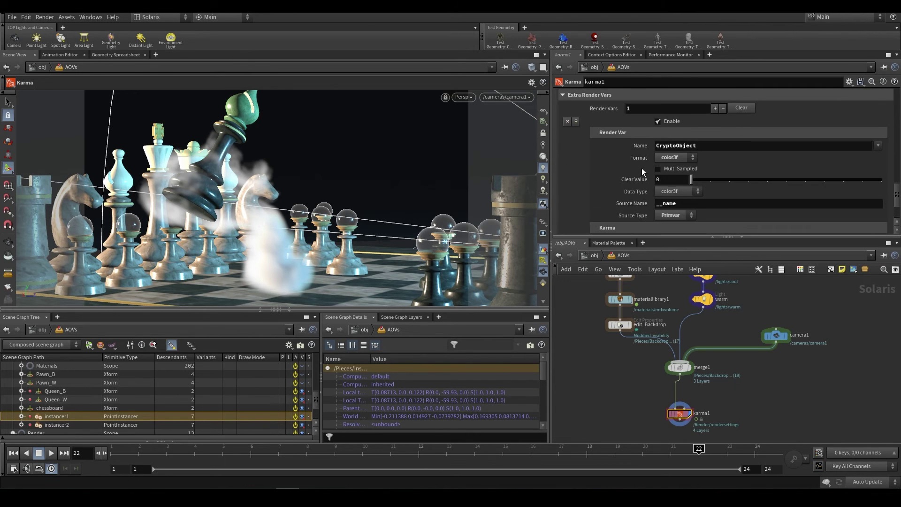
scroll(641, 168, down, 4)
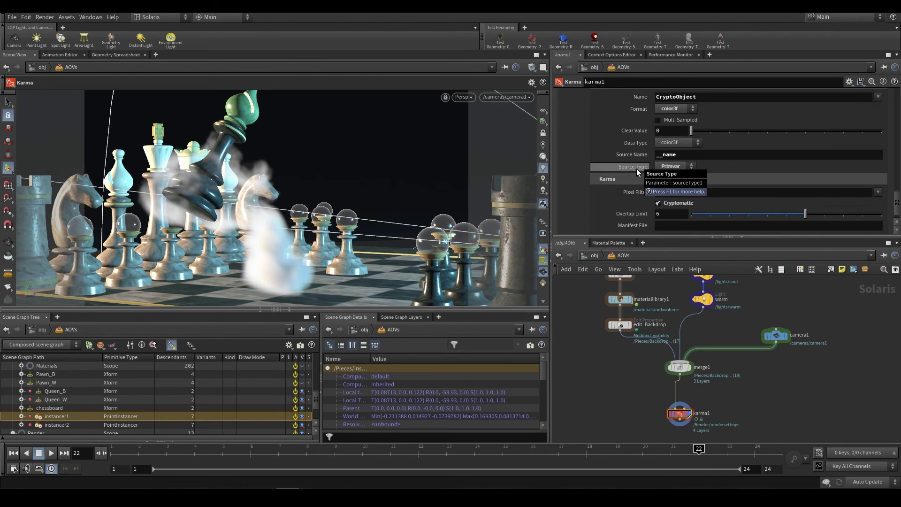
scroll(595, 177, up, 8)
scroll(608, 187, down, 7)
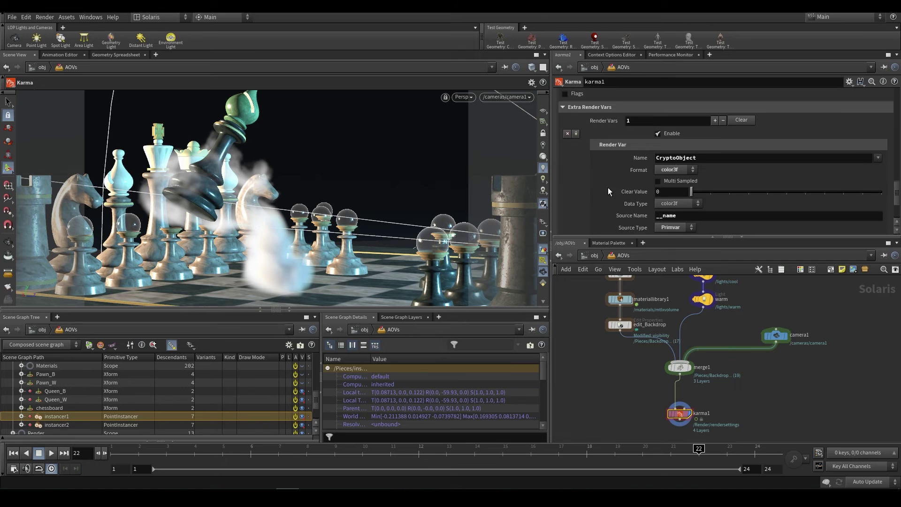
scroll(609, 191, up, 1)
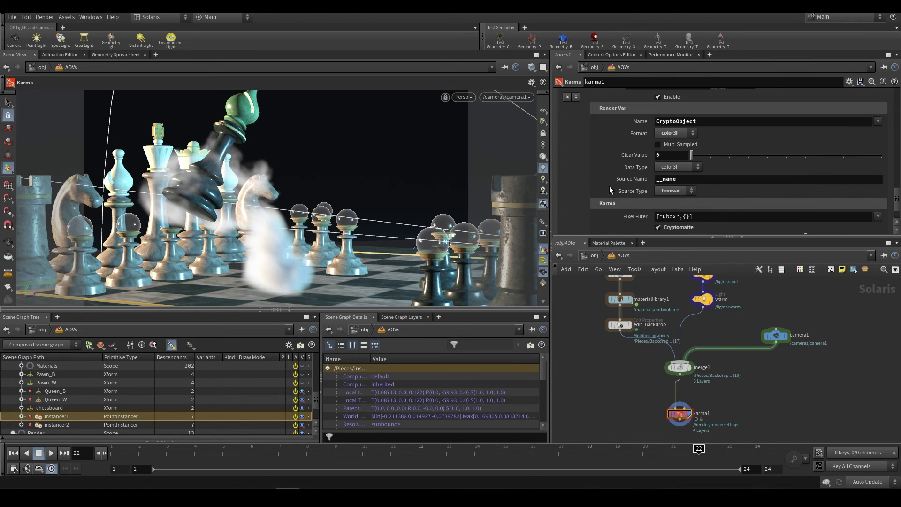
Browse the render var Name presets but keep CryptoObject as the name
drag(723, 123, 657, 121)
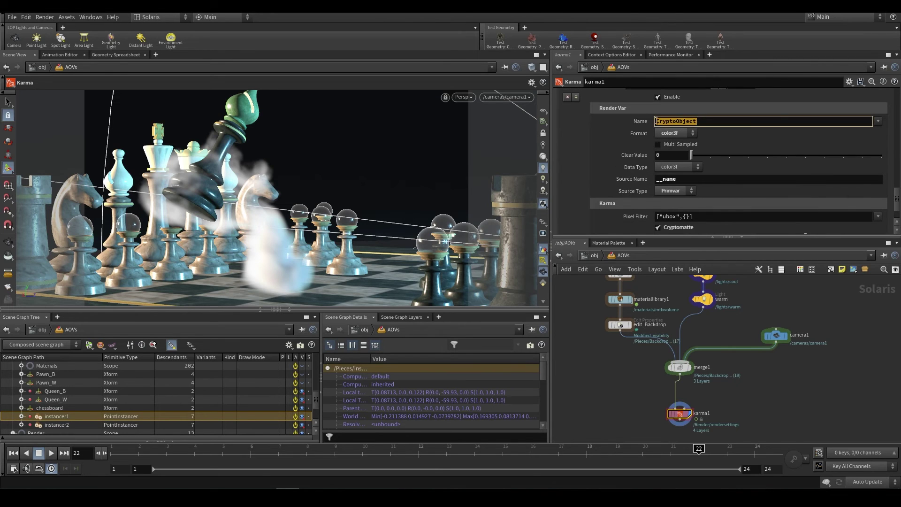
click(876, 121)
scroll(817, 331, down, 3)
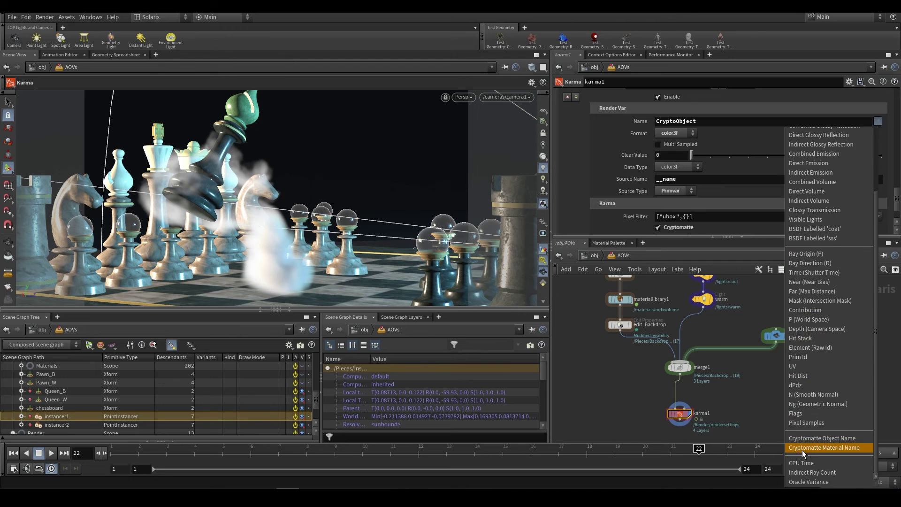
scroll(846, 449, up, 1)
click(846, 449)
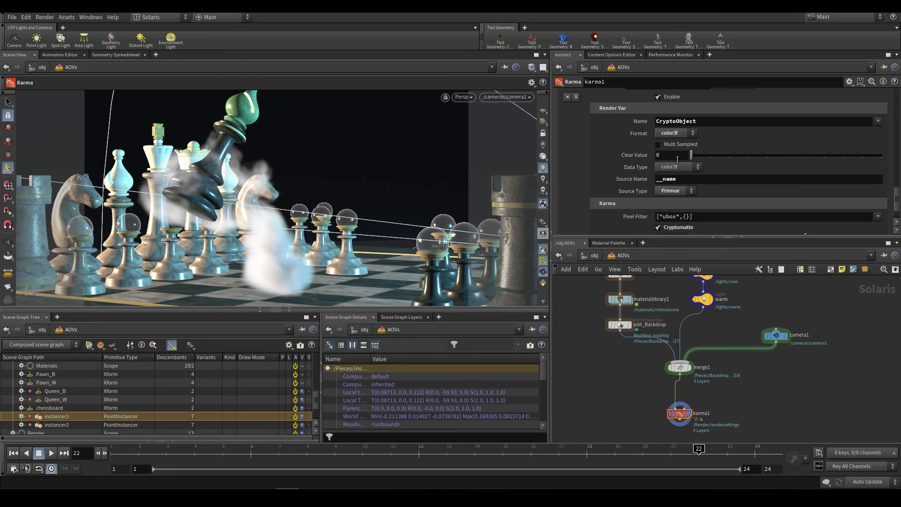
click(879, 122)
click(878, 121)
Load P9_AOVs_working_karma1.0005.exr into a new File COP inside cop2net1
key(u)
click(744, 351)
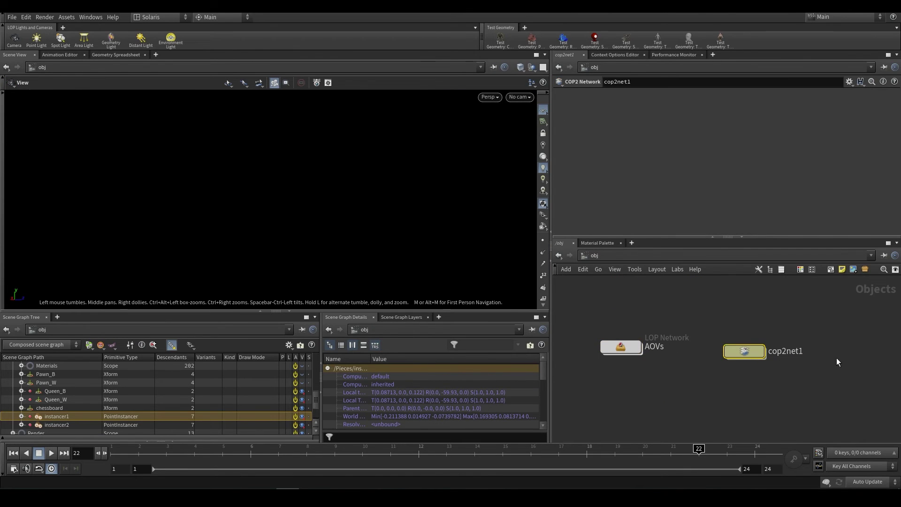
key(i)
key(ctrl+v)
click(814, 326)
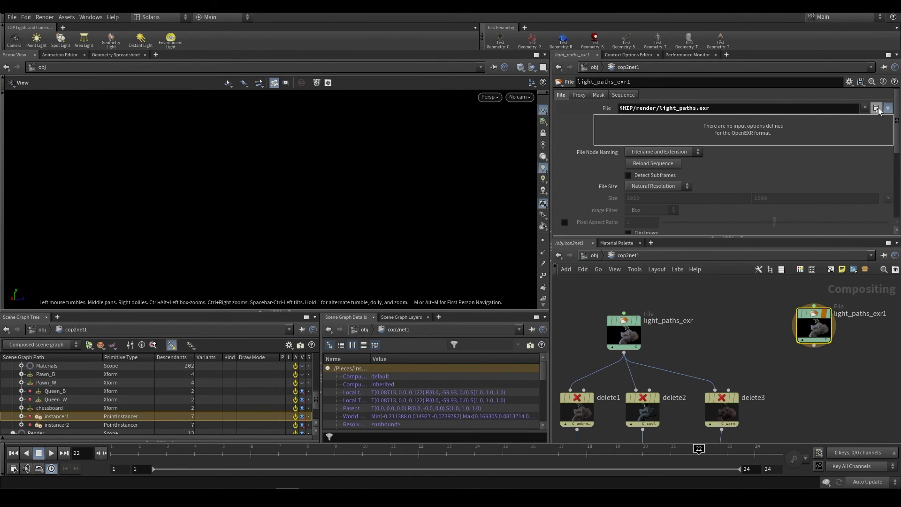
click(877, 109)
click(66, 58)
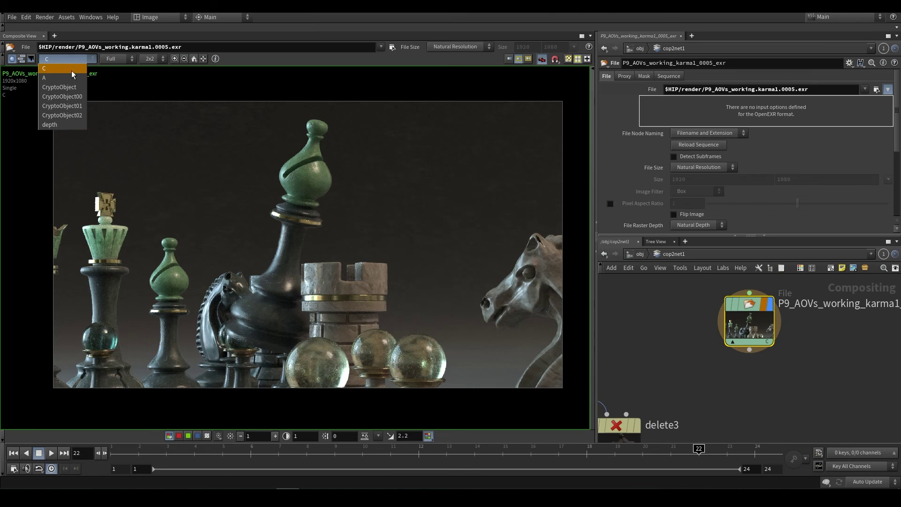
Cycle the viewer through the CryptoObject, depth and C beauty channels
click(60, 87)
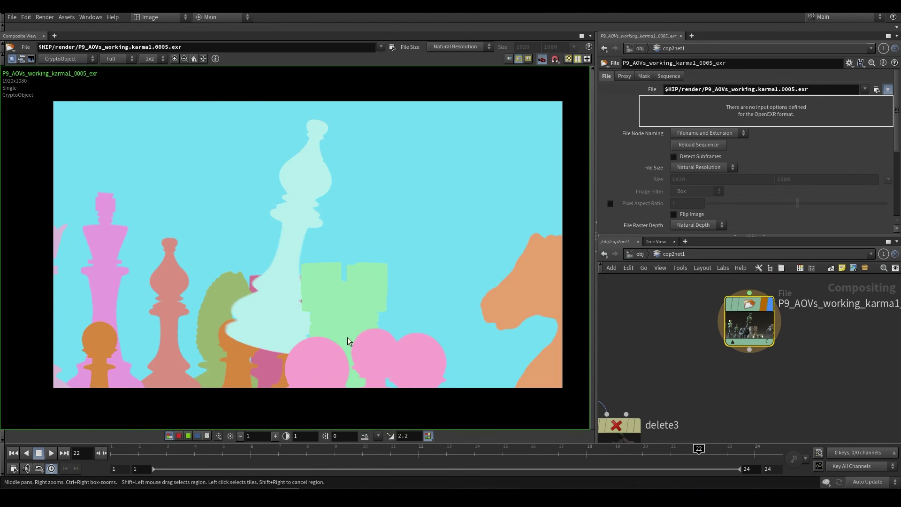
click(81, 61)
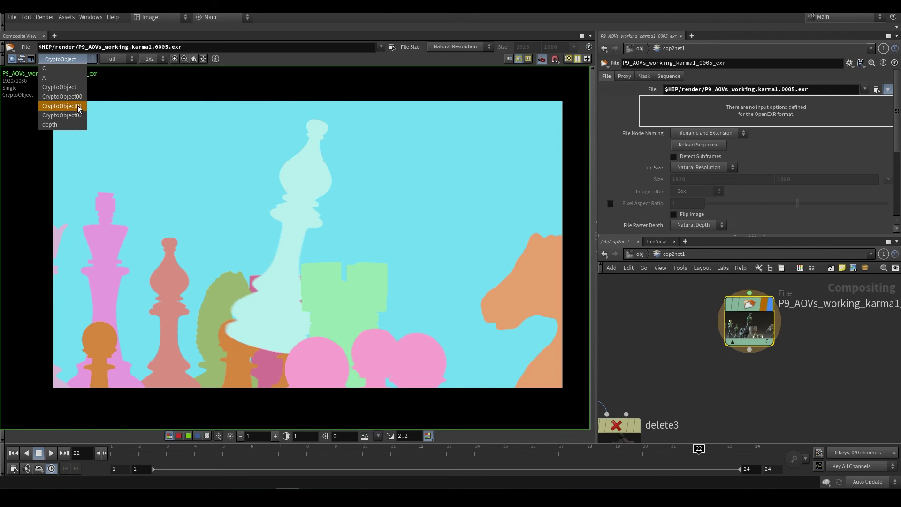
click(68, 88)
click(71, 58)
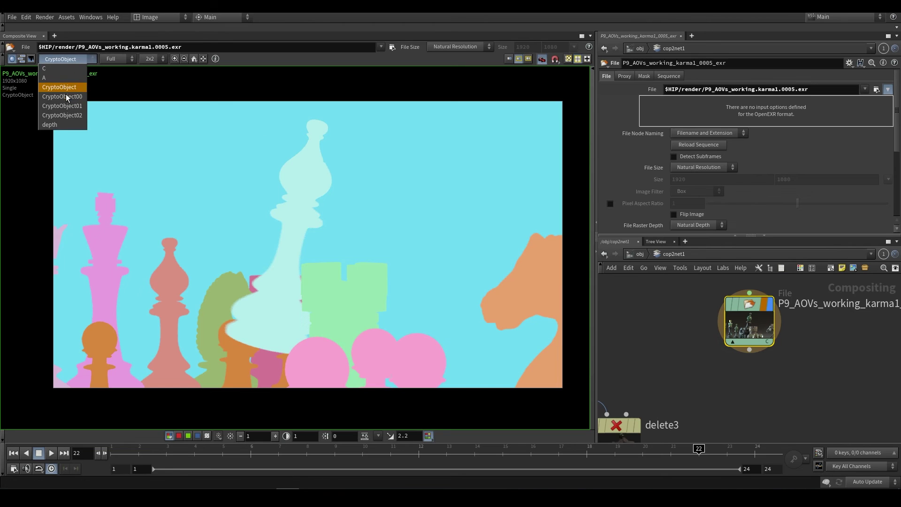
click(57, 125)
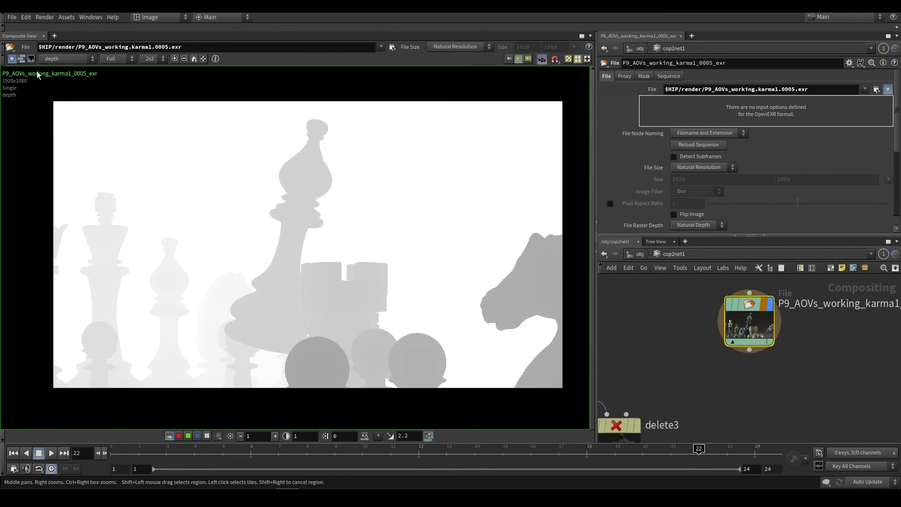
click(67, 61)
click(63, 69)
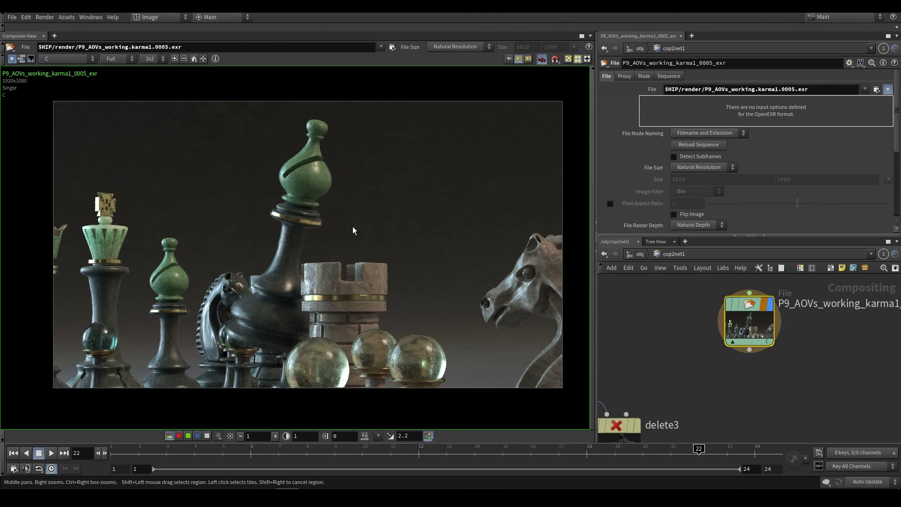
click(67, 58)
click(63, 88)
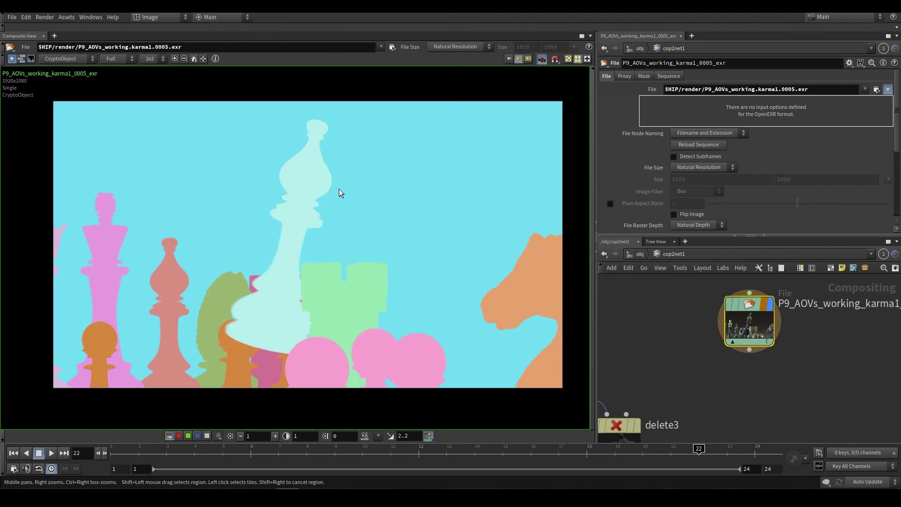
click(66, 58)
click(66, 117)
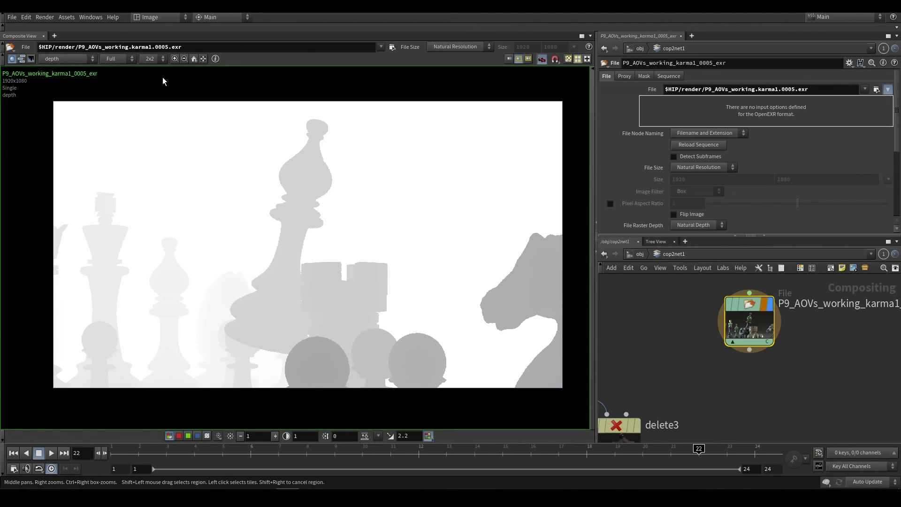
Return from cop2net1 to the Solaris desktop and scroll through karma1's render parameters
key(u)
click(151, 17)
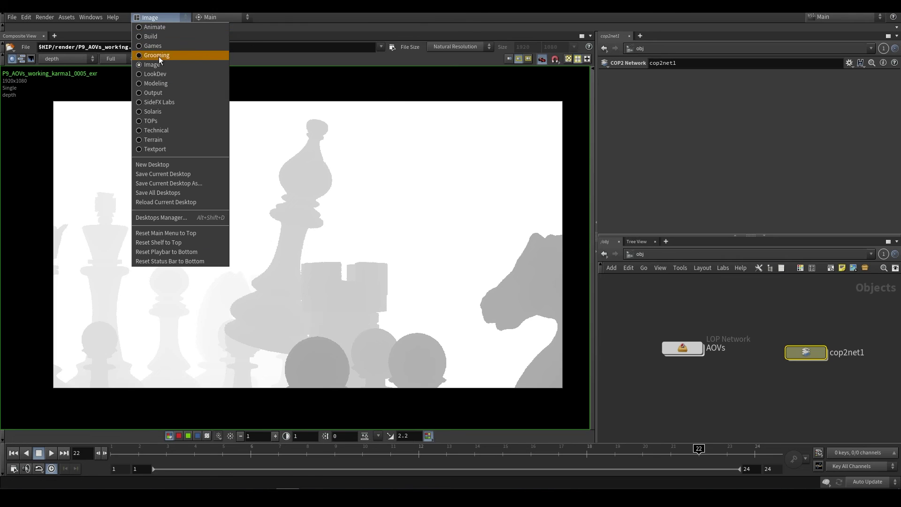
click(141, 112)
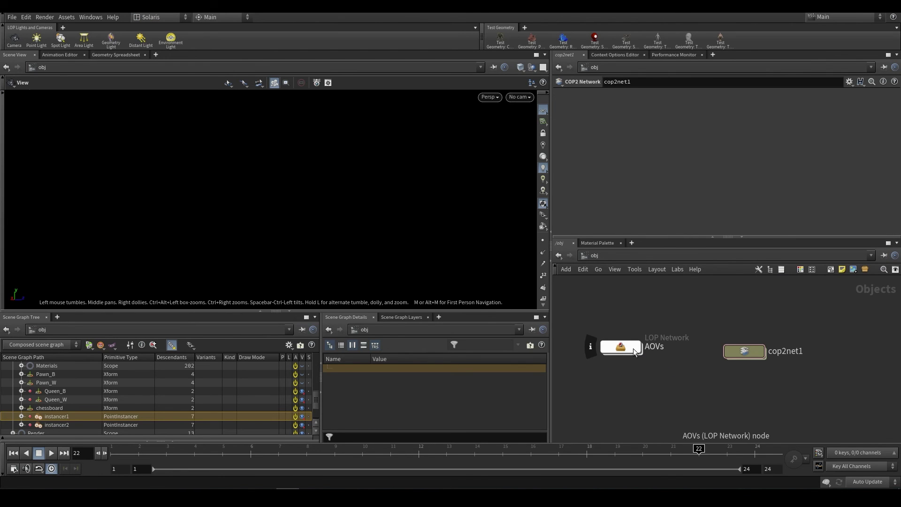
scroll(619, 185, up, 4)
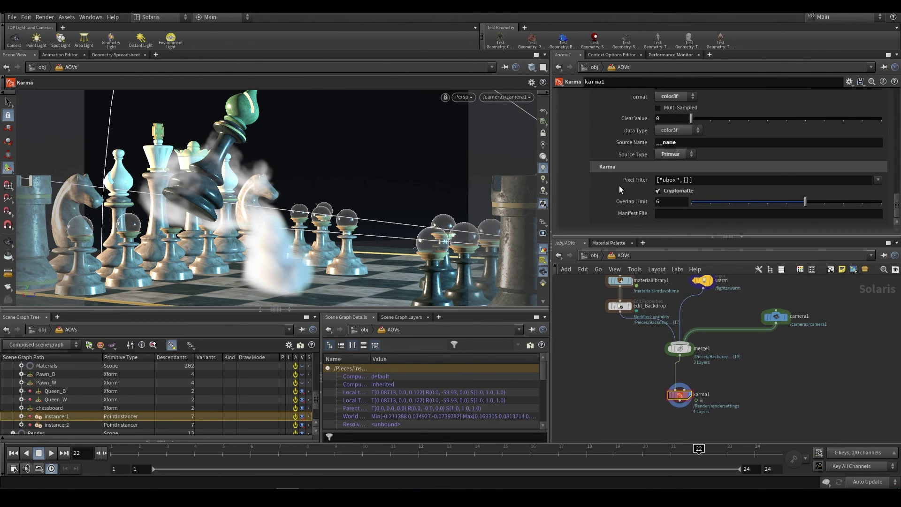
scroll(607, 196, up, 8)
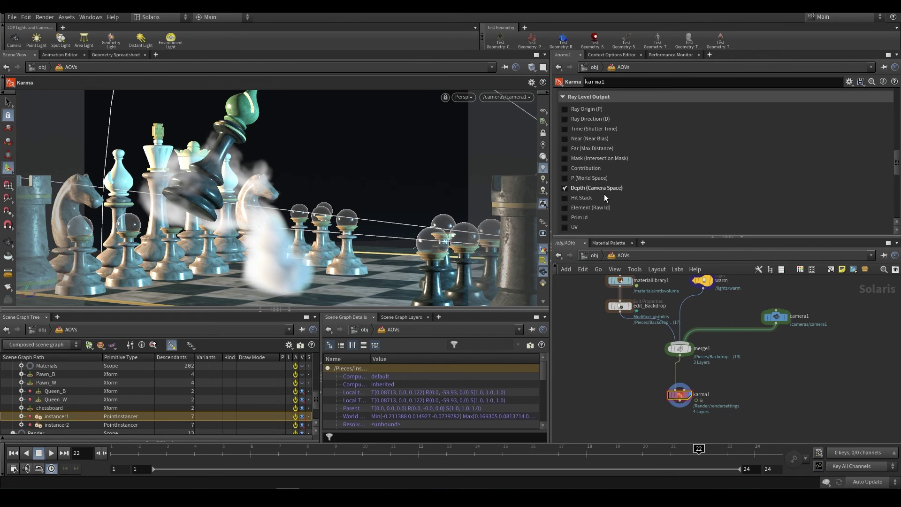
scroll(598, 192, up, 10)
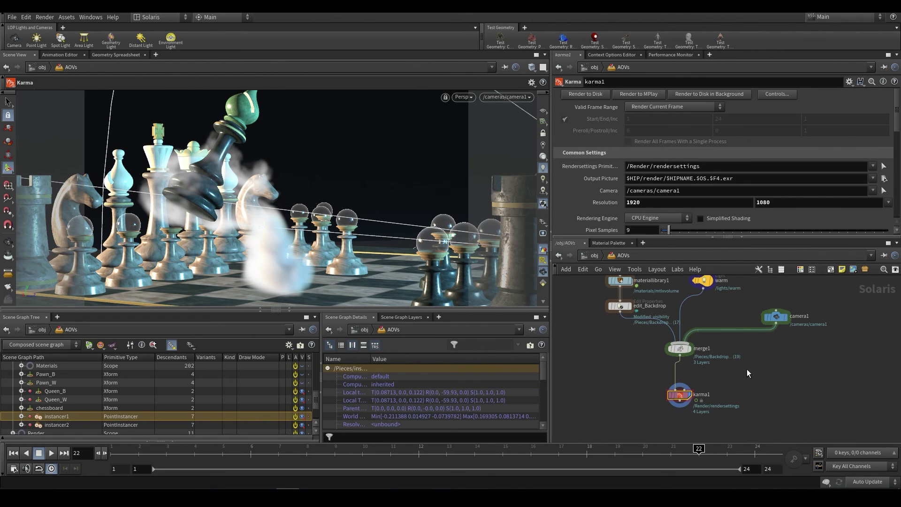
scroll(600, 200, down, 3)
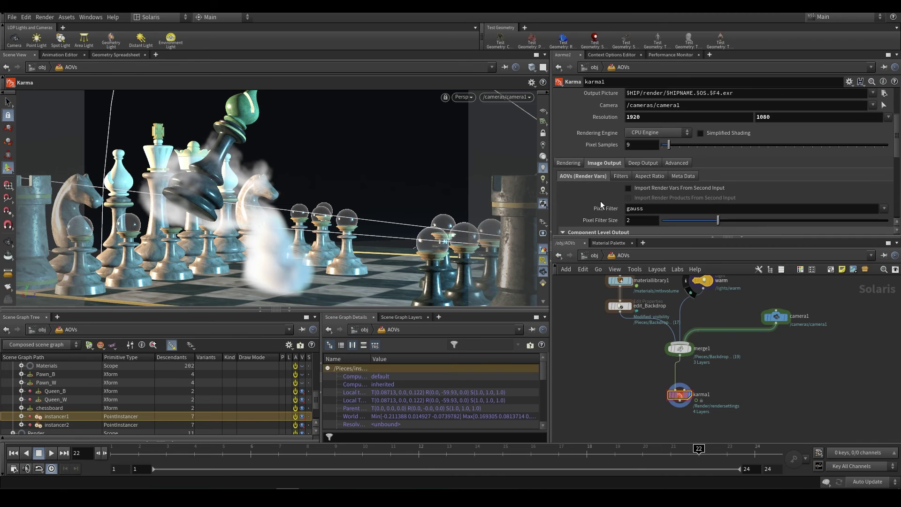
scroll(598, 200, down, 1)
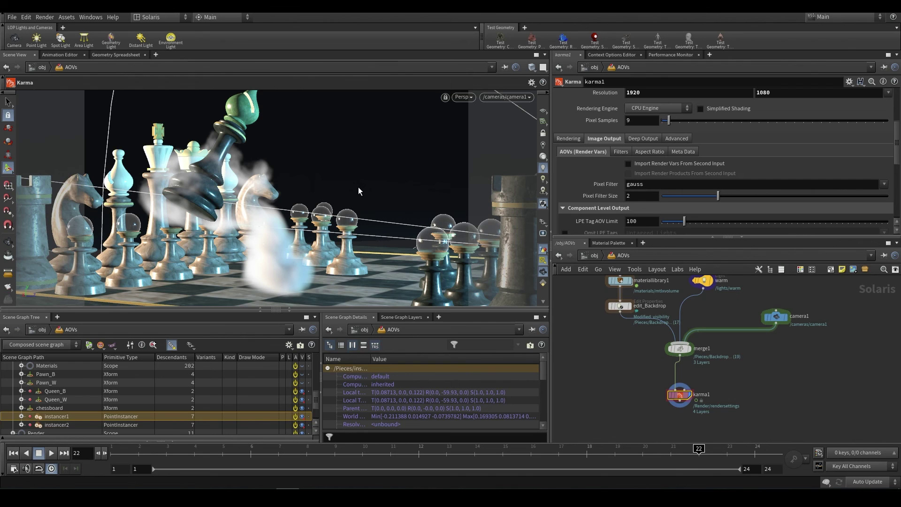
Raise karma1's Extra Render Vars count from 0 to 1
middle_drag(756, 359, 755, 385)
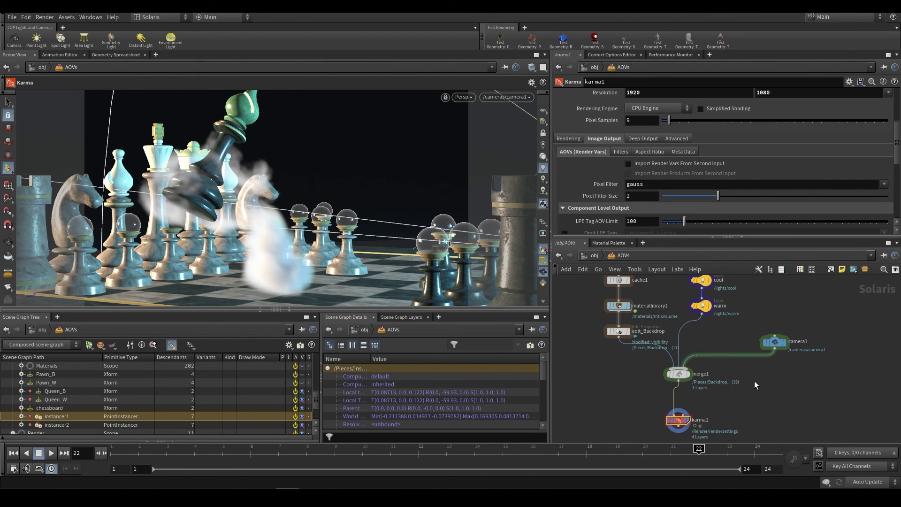
scroll(587, 195, up, 3)
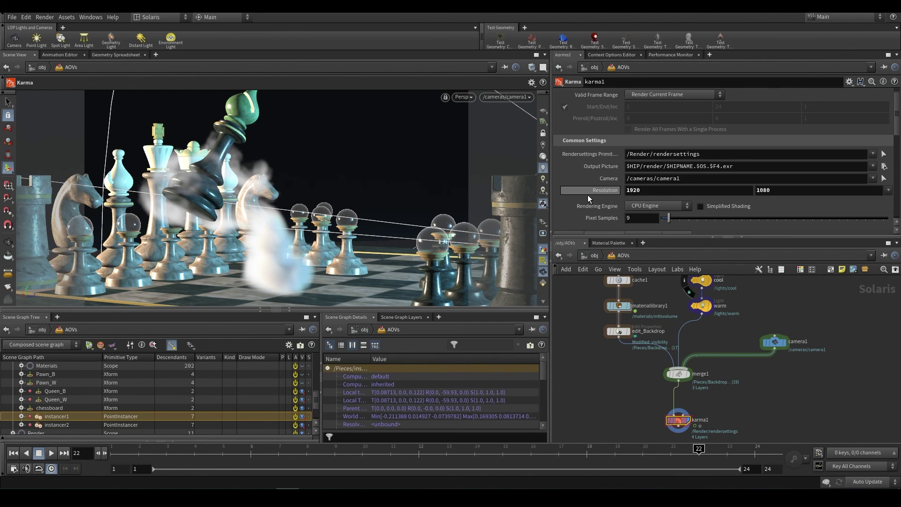
scroll(588, 196, up, 1)
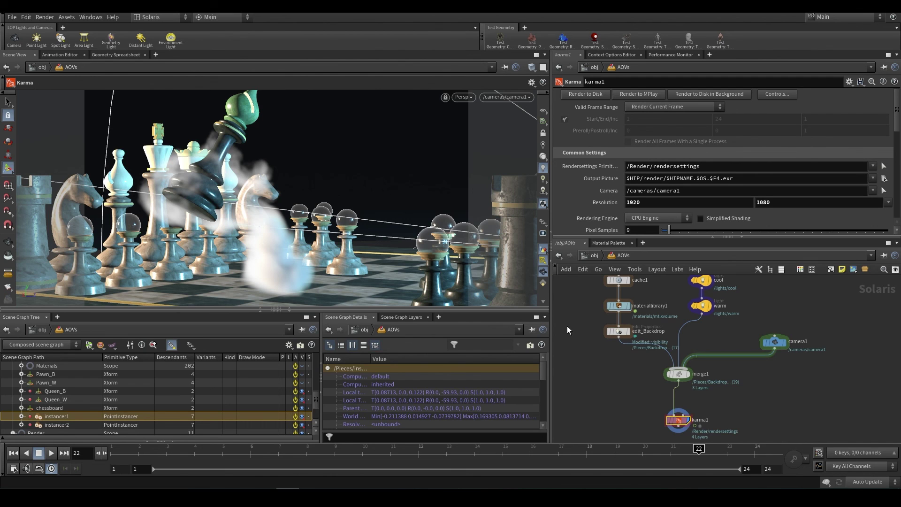
scroll(610, 151, down, 10)
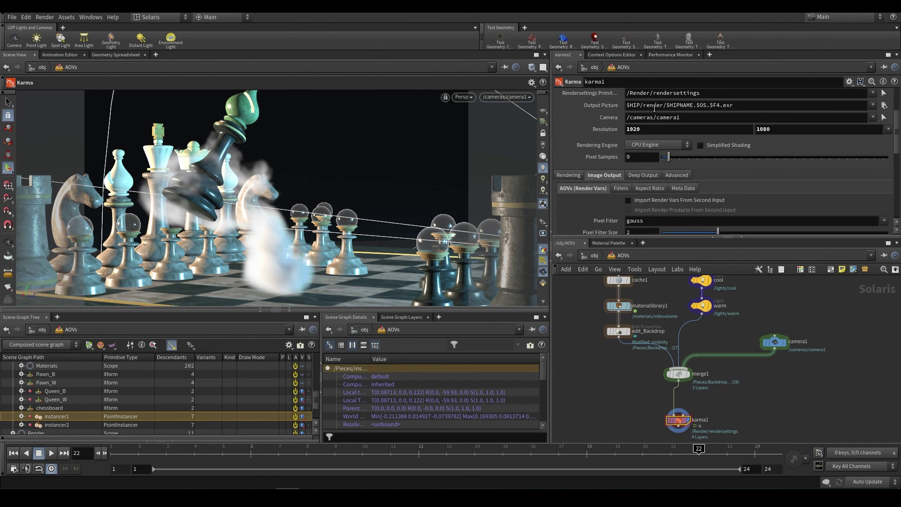
scroll(600, 164, down, 1)
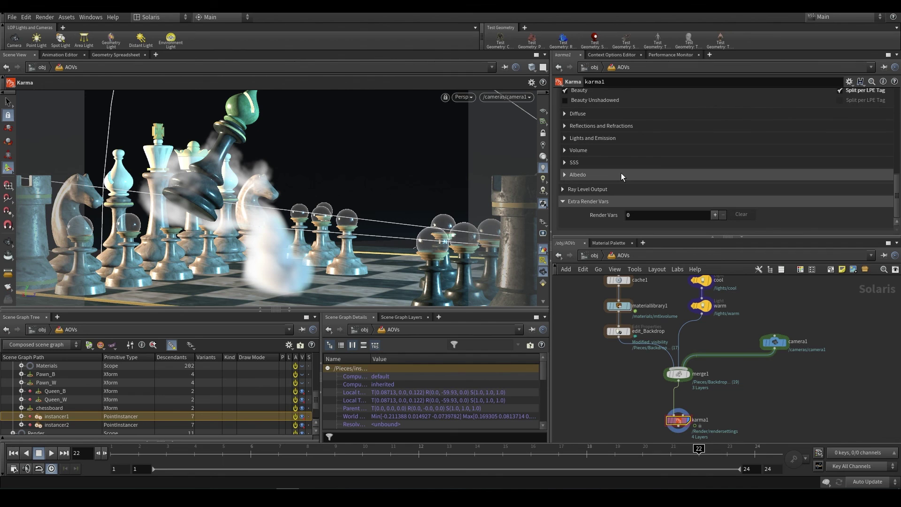
click(715, 214)
scroll(625, 184, down, 3)
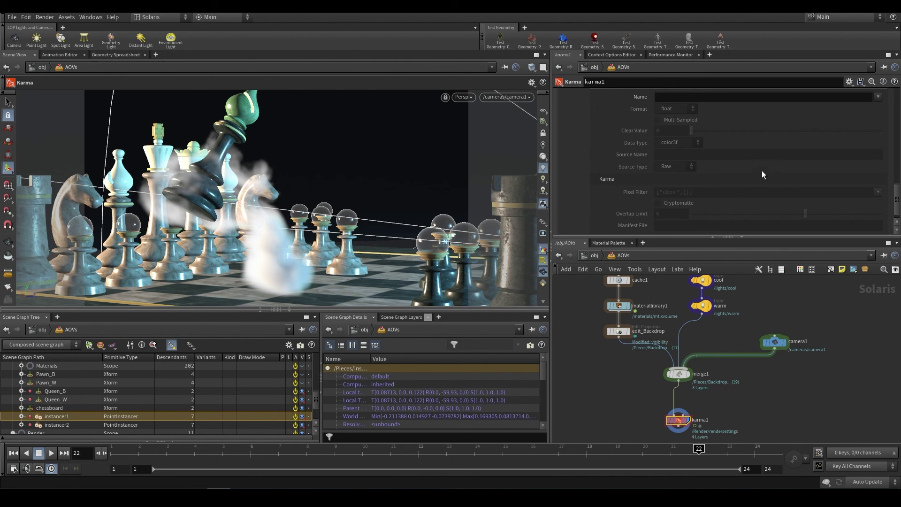
scroll(760, 171, up, 5)
scroll(602, 199, up, 8)
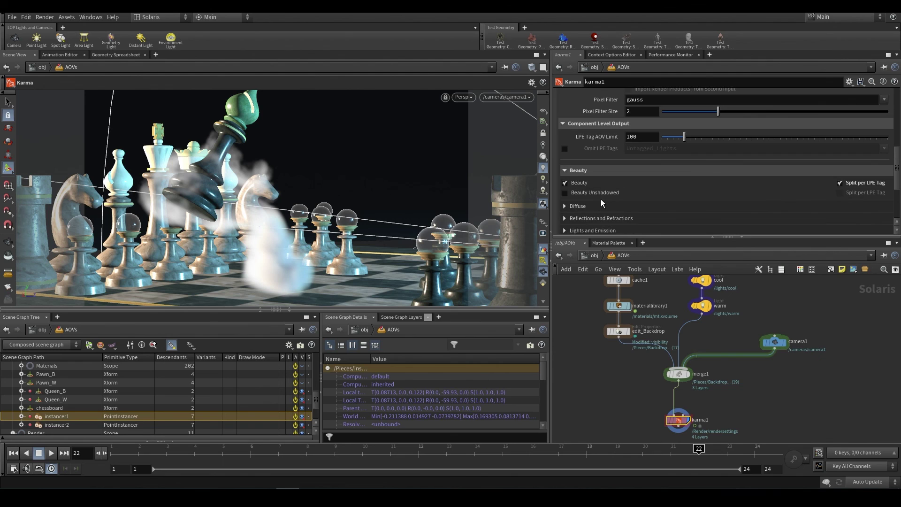
scroll(602, 196, up, 6)
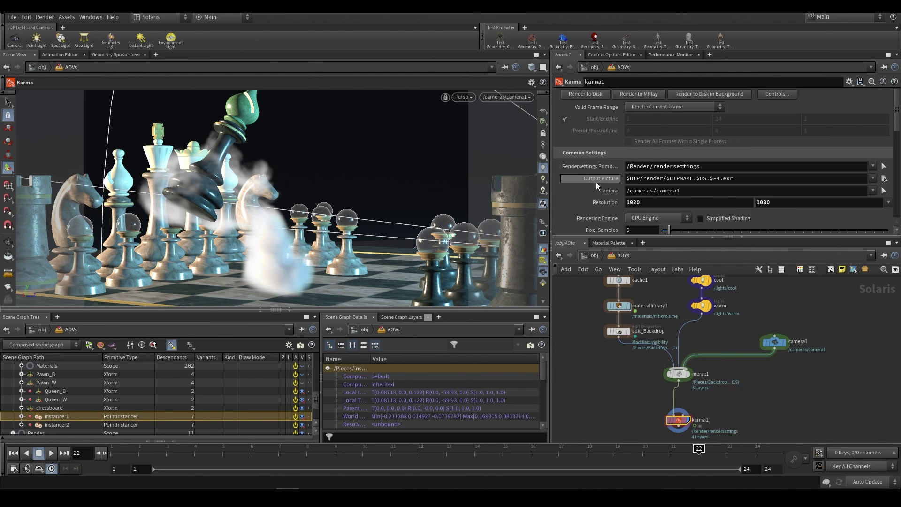